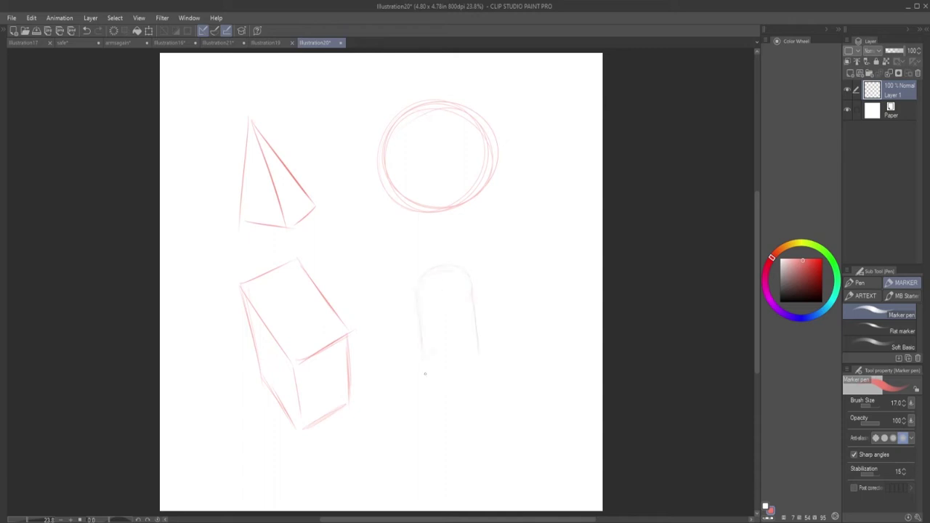
Sketch the cylinder's long sides, and enlarge the finished cylinder sketch so it is closer in size to the other shapes
drag(474, 298, 478, 347)
drag(420, 311, 424, 360)
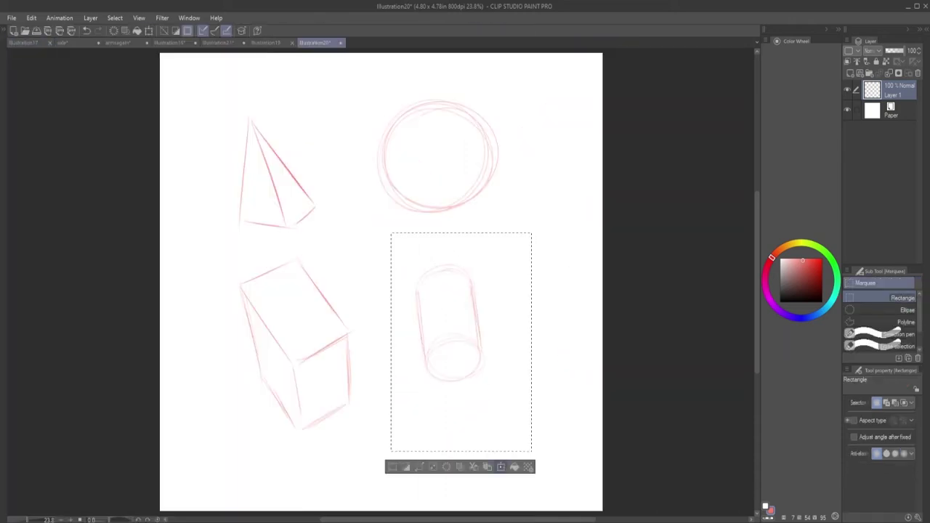
click(500, 467)
drag(531, 233, 571, 170)
drag(498, 353, 495, 410)
drag(388, 228, 377, 215)
drag(473, 342, 466, 327)
key(Return)
key(ctrl+d)
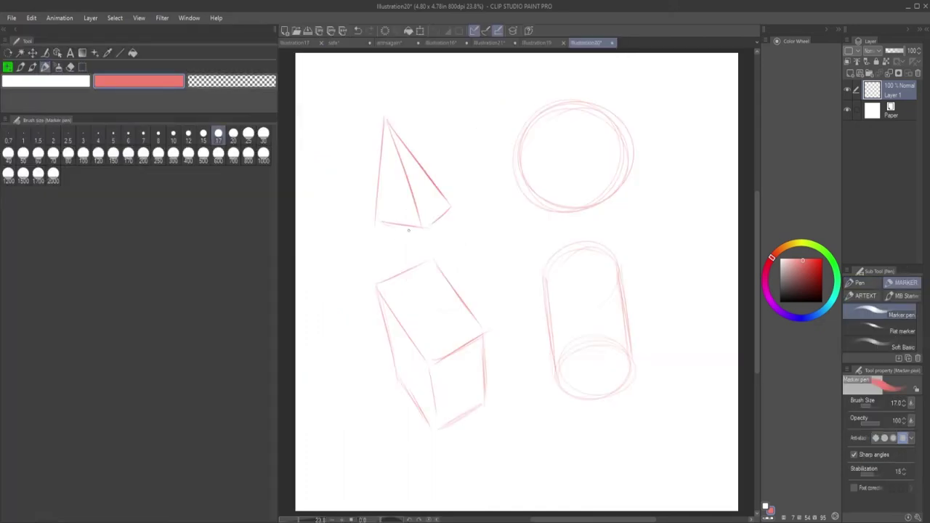
Hatch shading onto the right faces of the pyramid and box and the left sides of the sphere and cylinder
drag(376, 223, 449, 213)
drag(419, 170, 424, 212)
mouse_move(476, 356)
mouse_down()
mouse_move(442, 387)
mouse_move(452, 416)
mouse_up()
drag(552, 125, 579, 204)
drag(539, 145, 559, 204)
drag(545, 122, 584, 205)
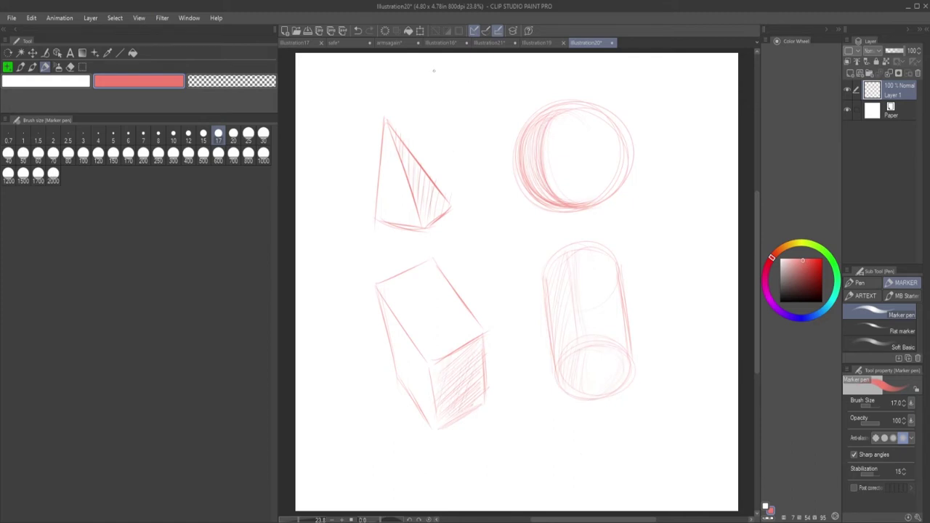
Handwrite the underlined labels "Cross hatching" above the pyramid and "Lines of form" beside the sphere
drag(415, 71, 497, 86)
drag(428, 131, 509, 100)
drag(628, 74, 667, 87)
mouse_move(642, 109)
mouse_down()
mouse_move(670, 111)
mouse_move(700, 121)
mouse_up()
drag(643, 139, 706, 123)
Redraw the box's edges with cleaner, firmer lines
drag(427, 262, 378, 283)
drag(378, 290, 436, 360)
drag(431, 258, 484, 331)
drag(484, 334, 435, 357)
drag(434, 357, 434, 426)
drag(485, 336, 484, 402)
drag(378, 292, 435, 426)
drag(439, 426, 484, 403)
Redraw the cylinder's outline and the pyramid's left and base edges with firmer lines
drag(621, 271, 629, 360)
drag(545, 286, 553, 352)
drag(548, 308, 557, 378)
drag(590, 336, 597, 337)
drag(548, 266, 617, 256)
drag(389, 128, 378, 218)
drag(378, 220, 436, 227)
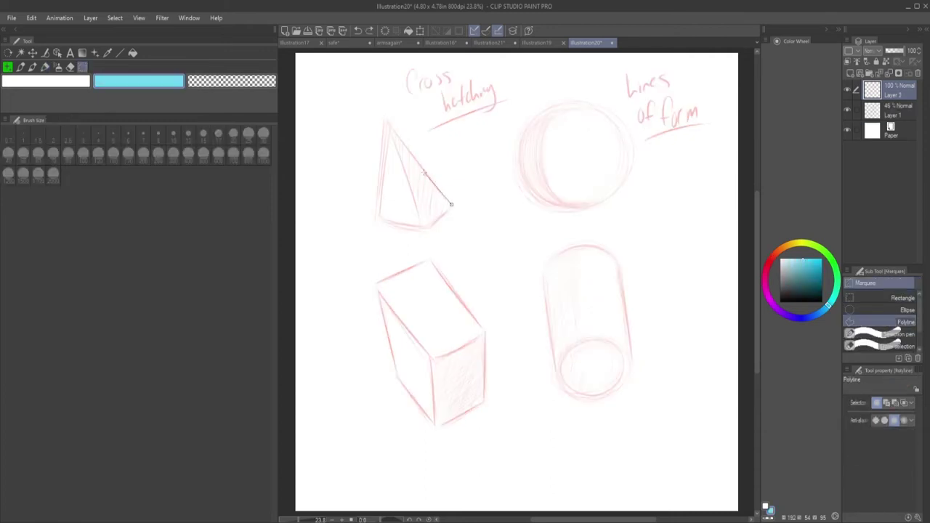
Fill the pyramid's whole silhouette with light blue using a polyline selection, and clear the selection
click(387, 123)
click(378, 218)
click(424, 229)
click(451, 205)
click(387, 122)
key(alt+Delete)
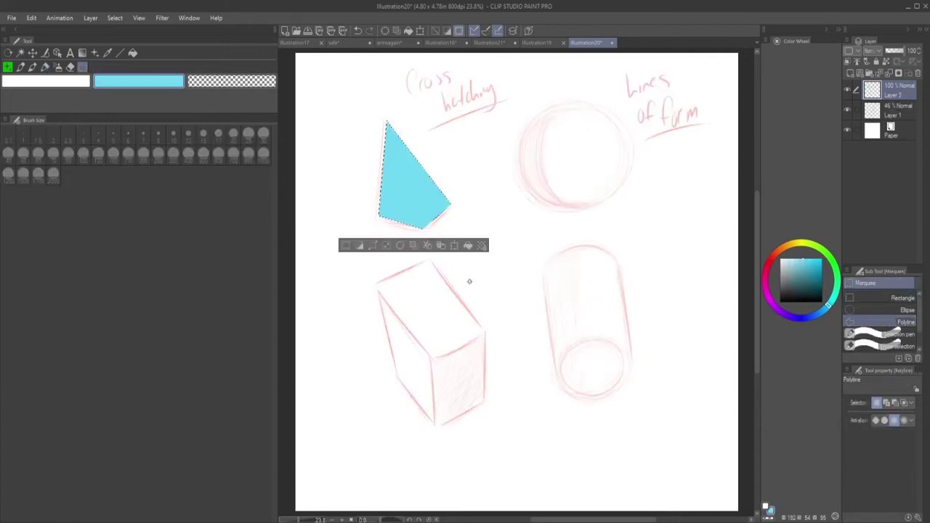
key(ctrl+d)
Fill the box's top and left faces with light blue using a polyline selection
click(429, 259)
click(375, 283)
click(398, 377)
click(436, 432)
click(431, 358)
click(487, 334)
click(429, 259)
key(alt+Delete)
key(ctrl+d)
Fill the box's remaining right face with light blue to complete its silhouette
click(486, 333)
click(485, 403)
click(434, 429)
click(425, 304)
click(485, 333)
key(ctrl+d)
Fill the cylinder's silhouette with light blue using a polyline selection around its outline
click(544, 272)
click(558, 375)
click(574, 392)
click(596, 395)
click(614, 391)
click(630, 356)
click(544, 272)
key(alt+Delete)
key(ctrl+d)
Fill the sphere's silhouette with light blue using a polyline selection around its outline
click(536, 114)
click(518, 152)
click(548, 206)
click(597, 204)
click(630, 144)
click(578, 100)
key(alt+Delete)
key(ctrl+d)
key(b)
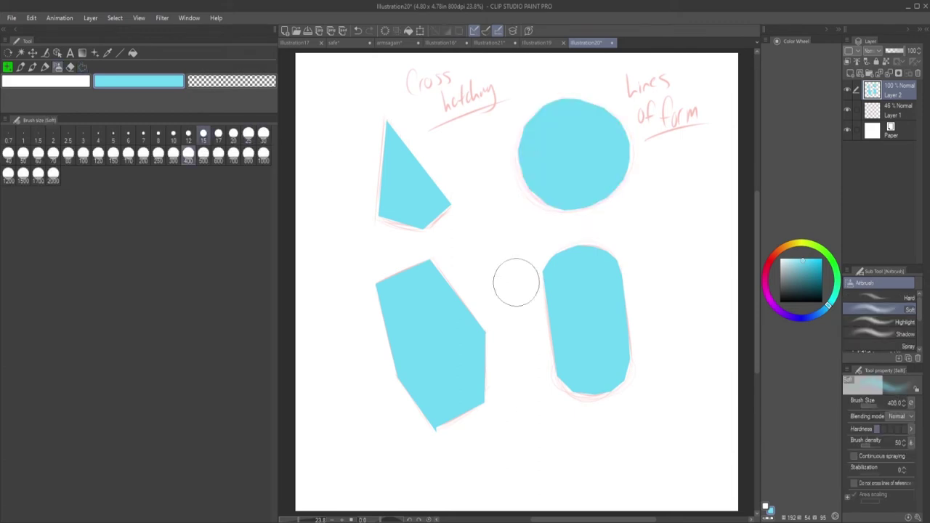
drag(542, 135, 548, 173)
key(ctrl+z)
Round out the sphere's left edge in light blue with the Marker pen at brush size 400
click(45, 67)
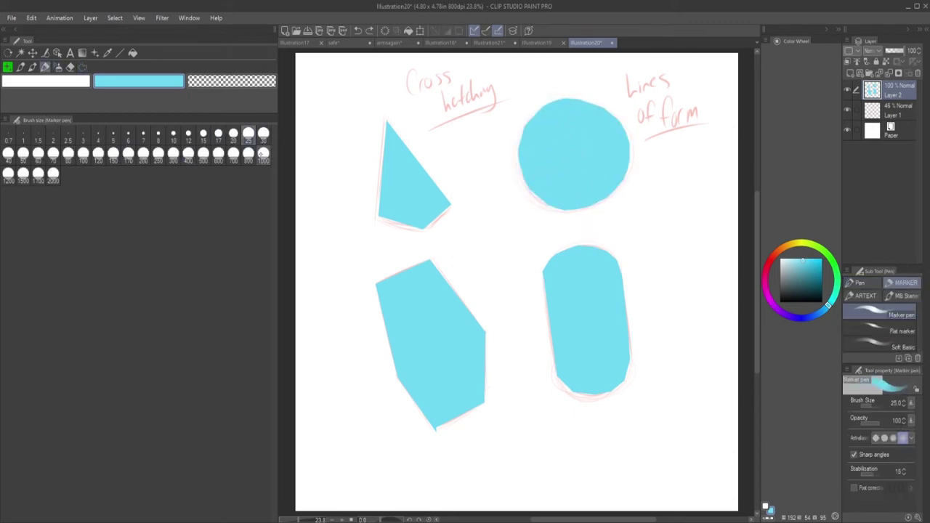
click(188, 154)
drag(544, 131, 584, 159)
key(ctrl+z)
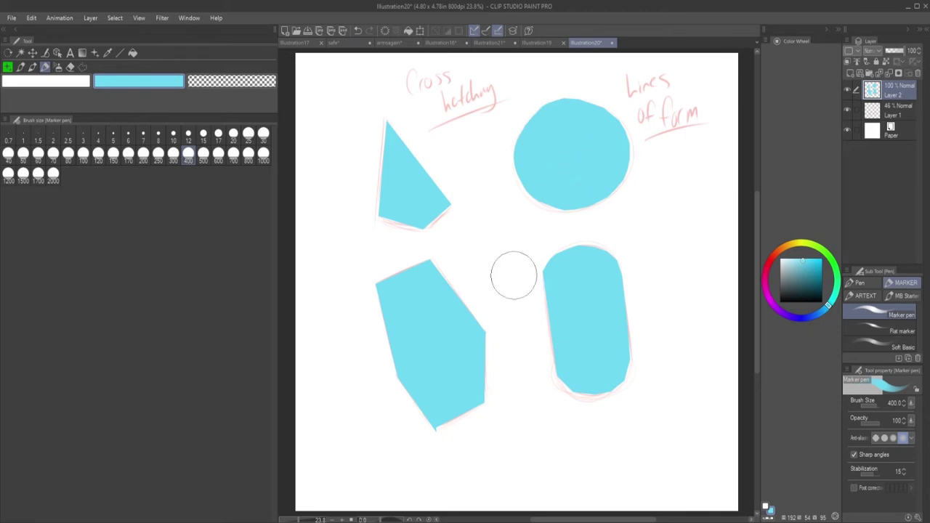
Add a new layer above the light blue shapes and choose a darker blue (H 215, S 66, V 75)
key(ctrl+shift+n)
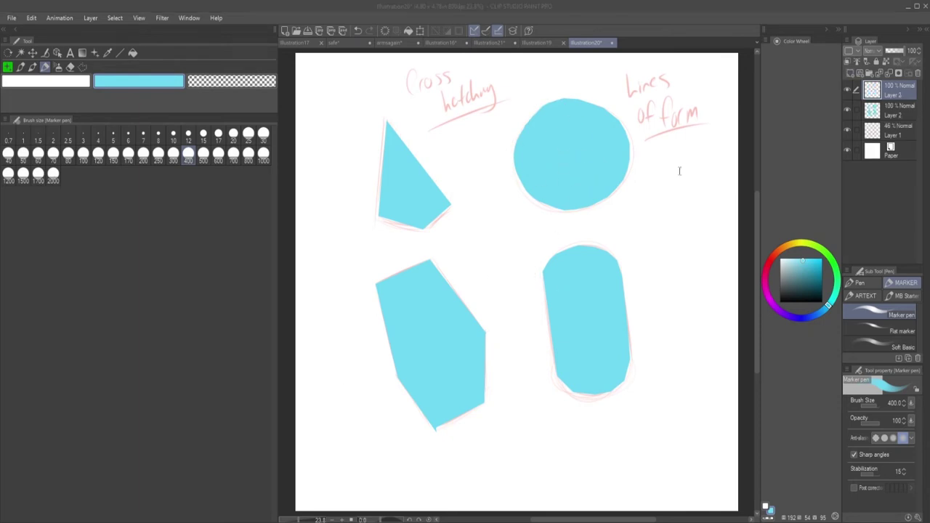
click(817, 314)
click(807, 270)
Add another layer on top, and clip Layer 3 to the light blue shapes layer below it
click(82, 67)
key(ctrl+shift+n)
click(896, 110)
click(847, 62)
Fill the pyramid's left face with the darker blue as its shadow side
click(385, 118)
click(425, 235)
click(437, 260)
key(ctrl+d)
Fill the box's left face with the darker blue using a polyline selection
click(377, 284)
click(436, 352)
click(436, 440)
click(377, 365)
double_click(364, 231)
click(452, 456)
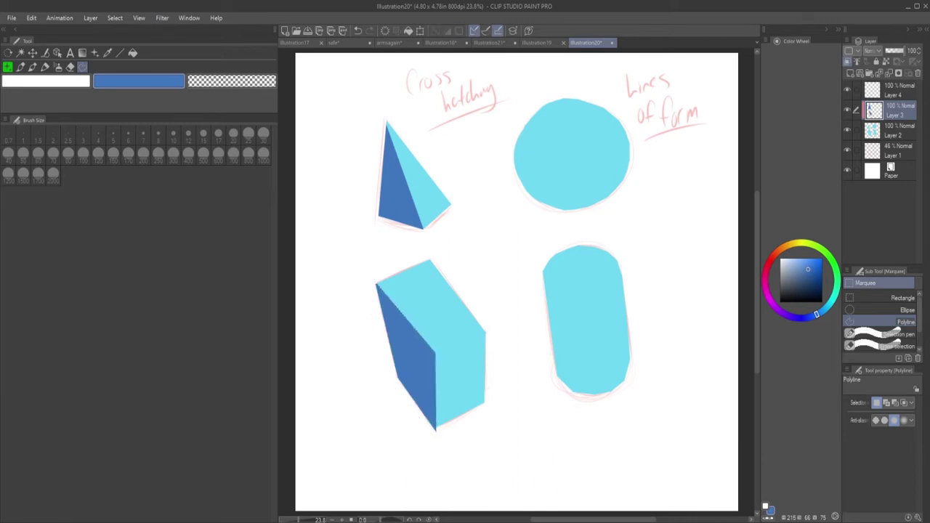
Fill the cylinder's bottom end face with the darker blue and clear the selection
click(635, 362)
click(579, 353)
click(559, 390)
click(637, 418)
key(ctrl+d)
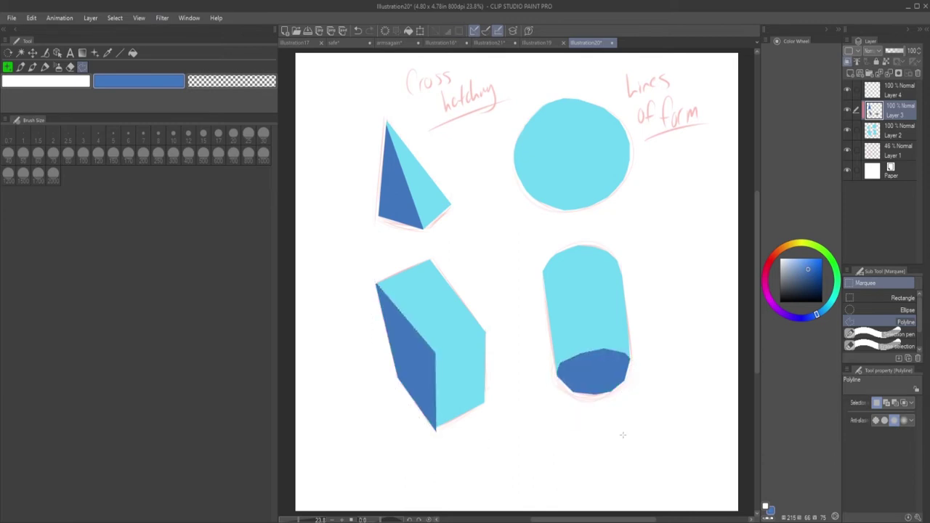
Try shading the sphere's left side in darker blue with an enlarged soft airbrush
key(b)
key(])
key(])
key(])
key(])
mouse_move(528, 162)
mouse_down()
mouse_move(547, 181)
mouse_move(545, 123)
mouse_move(559, 199)
mouse_up()
click(358, 30)
Try shading the sphere's left side in darker blue with Marker pen strokes, and undo them
click(45, 67)
drag(529, 120, 590, 202)
mouse_move(543, 115)
mouse_down()
mouse_move(536, 144)
mouse_move(571, 144)
mouse_move(555, 201)
mouse_up()
key(ctrl+z)
key(ctrl+z)
key(ctrl+z)
key(ctrl+z)
Try shading the sphere with broader dark blue strokes, finishing with the Soft airbrush at size 800, and undo them
key(])
key(])
key(])
key(])
key(])
key(])
mouse_move(505, 105)
mouse_down()
mouse_move(530, 211)
mouse_move(584, 193)
mouse_up()
drag(524, 116, 554, 203)
key(b)
drag(571, 114, 577, 202)
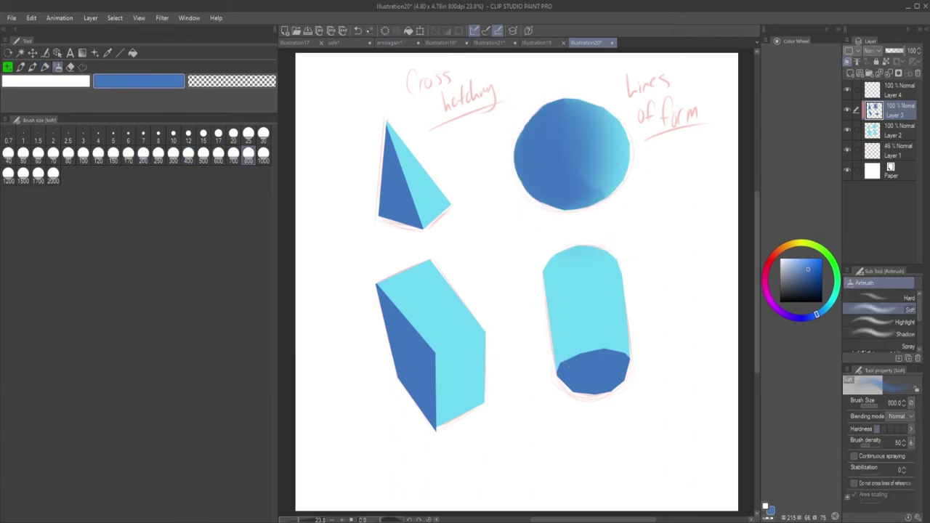
key(ctrl+z)
key(ctrl+z)
Fill a crescent-shaped shadow along the sphere's left and lower side with darker blue using a polyline selection
key(m)
click(550, 98)
click(504, 155)
click(519, 201)
double_click(603, 205)
click(612, 197)
click(556, 174)
click(511, 114)
double_click(605, 211)
key(alt+BackSpace)
key(ctrl+d)
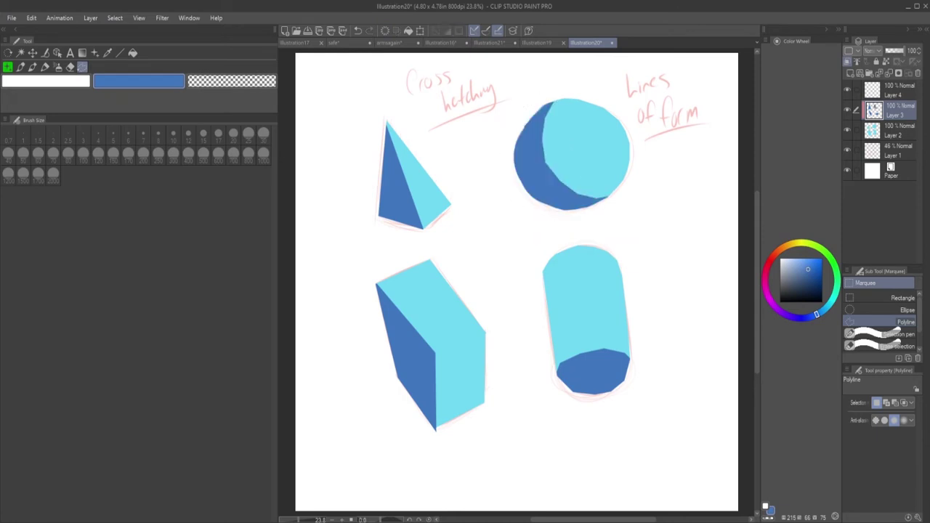
Try softening the sphere's shadow edge with airbrush strokes at sizes 80 and 150, and undo them
key(b)
click(69, 154)
mouse_move(554, 109)
mouse_down()
mouse_move(561, 178)
mouse_move(605, 195)
mouse_up()
click(359, 31)
click(359, 31)
click(358, 31)
click(359, 31)
click(113, 155)
mouse_move(550, 110)
mouse_down()
mouse_move(579, 189)
mouse_move(608, 200)
mouse_up()
key(ctrl+z)
key(ctrl+z)
Smooth the inner edge of the sphere's crescent shadow with the Marker pen at brush size 150
key(p)
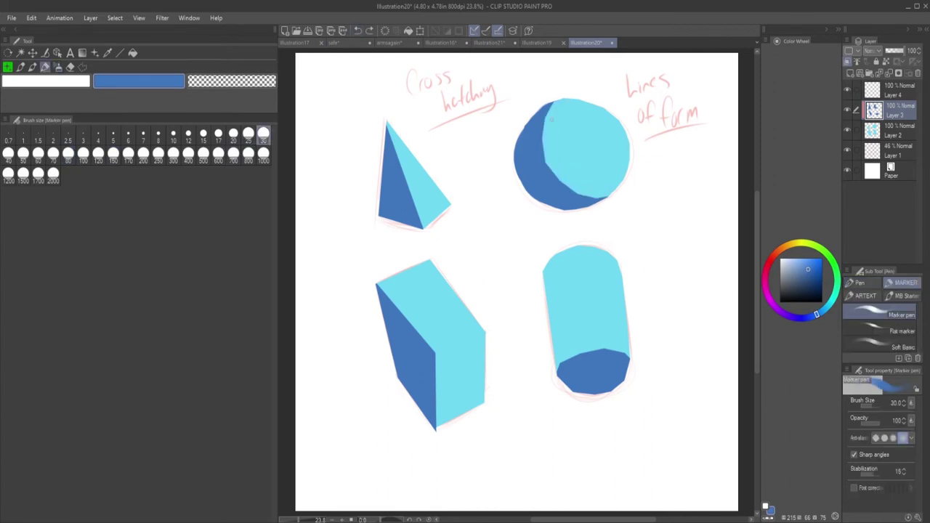
mouse_move(553, 120)
mouse_down()
mouse_move(574, 167)
mouse_move(611, 196)
mouse_up()
click(358, 30)
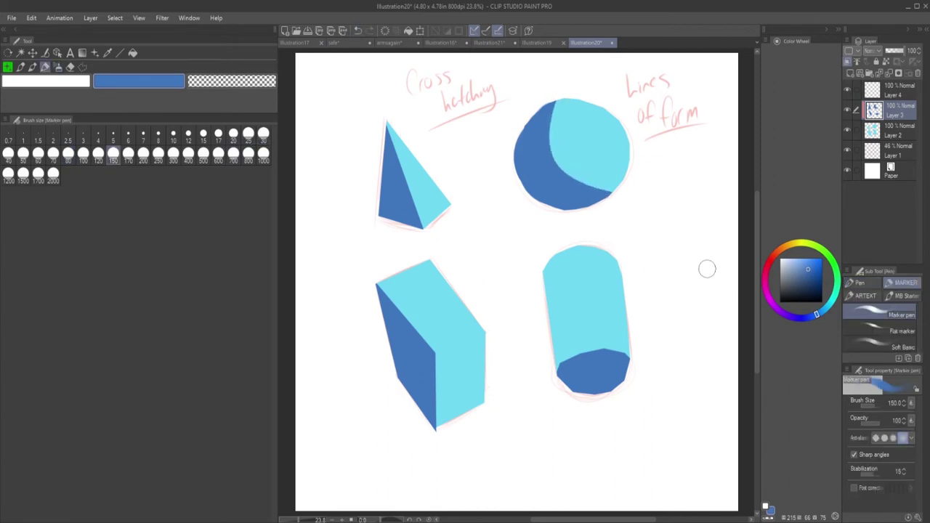
key(m)
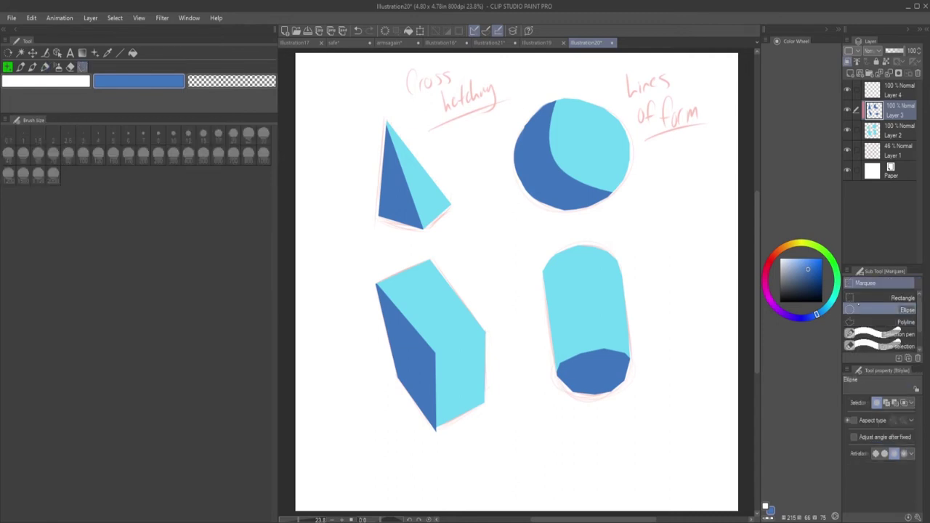
drag(514, 98, 629, 215)
key(ctrl+t)
key(Escape)
drag(511, 95, 629, 211)
key(ctrl+t)
drag(585, 187, 587, 191)
key(Escape)
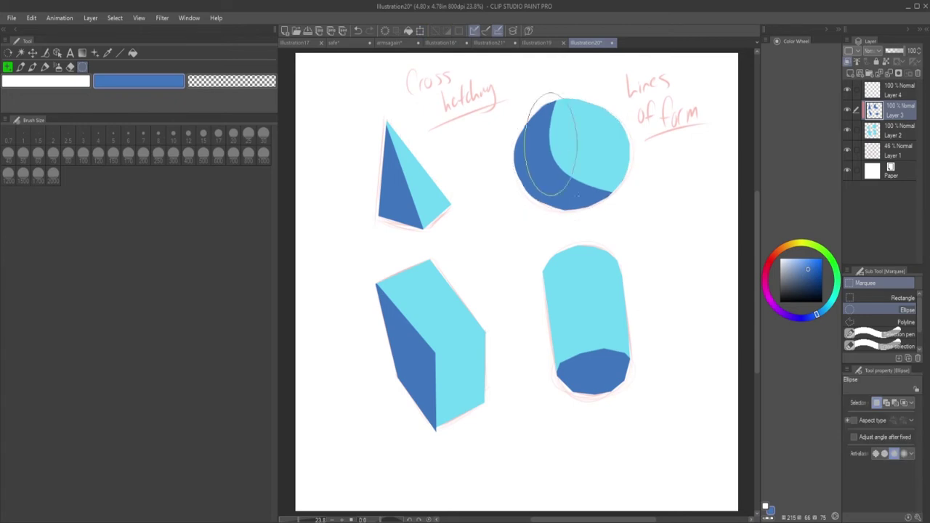
Trim the sphere to a clean circle by erasing everything outside an elliptical selection on its color layers, ending on Layer 2
drag(618, 107, 517, 208)
key(ctrl+shift+i)
key(e)
drag(521, 117, 457, 77)
key(ctrl+z)
click(895, 130)
drag(572, 89, 569, 87)
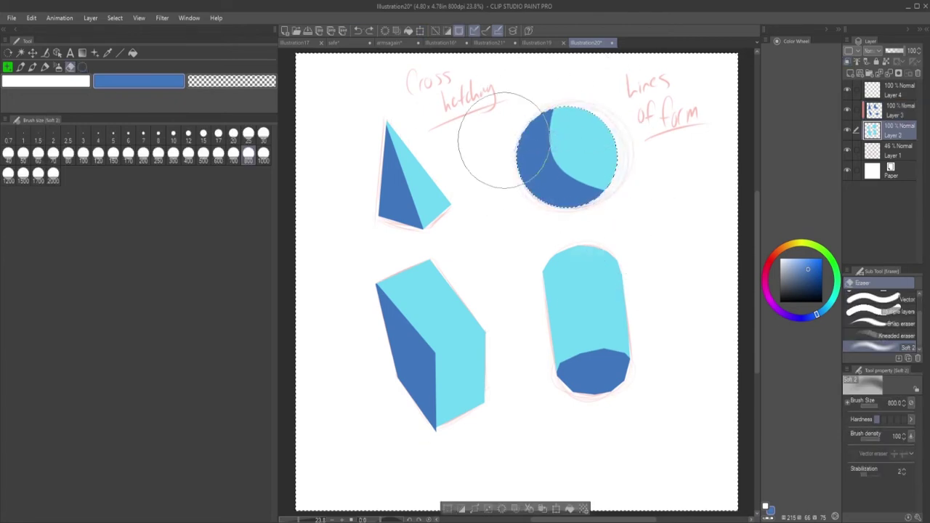
key(m)
key(ctrl+d)
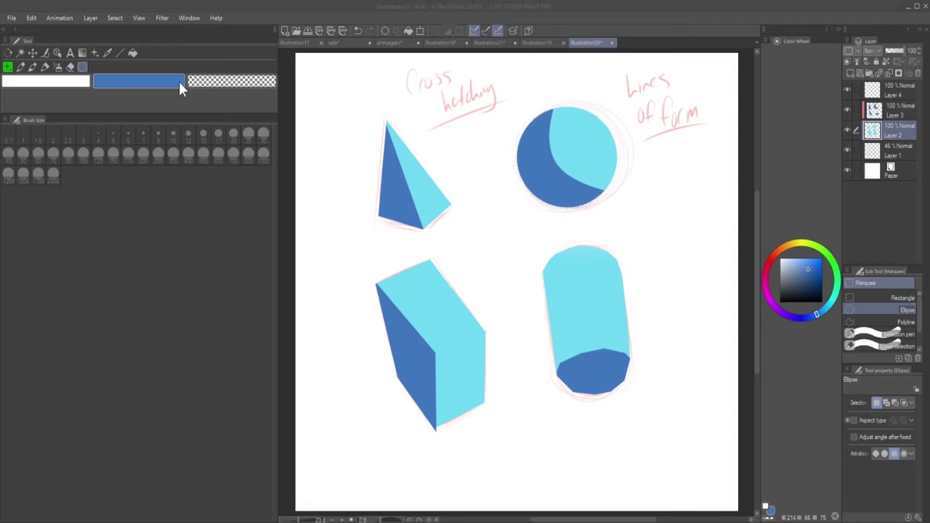
Clip Layer 4 to the layer below and ready a polyline selection with a lighter, more muted blue
click(891, 109)
click(892, 110)
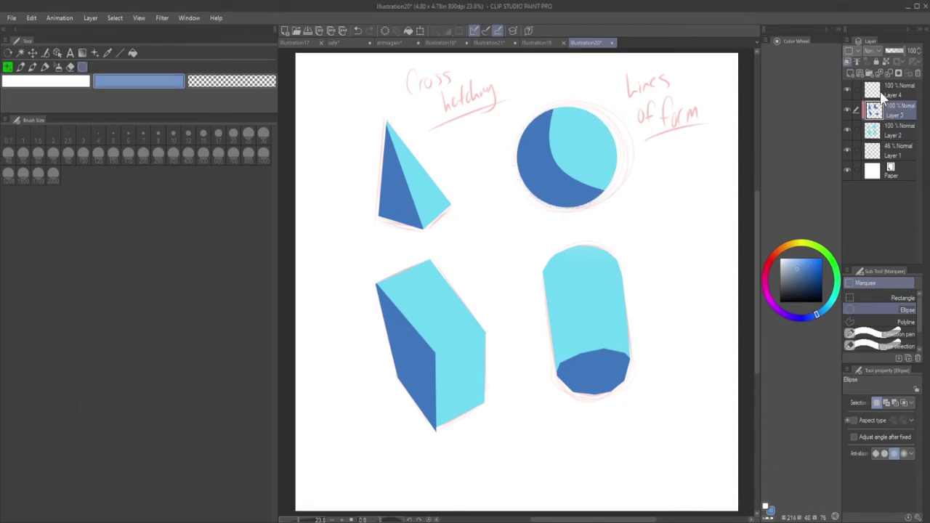
click(884, 92)
click(846, 62)
click(901, 323)
Try filling the pyramid's right face with the muted blue using a polyline selection, and undo it
click(383, 111)
click(427, 240)
click(465, 200)
double_click(387, 107)
click(477, 256)
key(ctrl+d)
key(ctrl+z)
key(ctrl+z)
key(ctrl+z)
Fill the box's right front face with the muted blue on Layer 4 using a polyline selection, and deselect
click(487, 332)
click(490, 409)
click(435, 441)
double_click(435, 354)
click(516, 459)
key(ctrl+d)
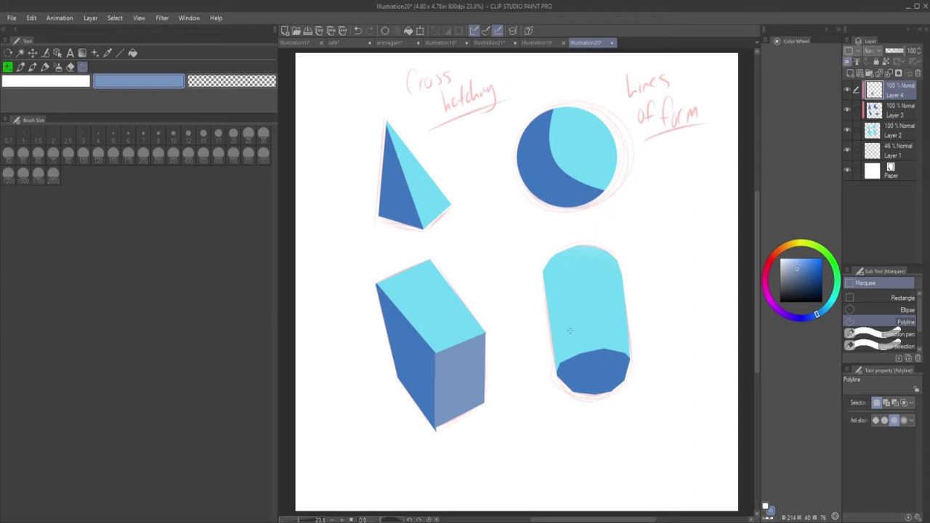
Airbrush a muted blue midtone along the sphere's shadow edge with the Soft airbrush at size 150, and sample its darker blue
click(57, 67)
mouse_move(552, 114)
mouse_down()
mouse_move(605, 186)
mouse_move(549, 114)
mouse_up()
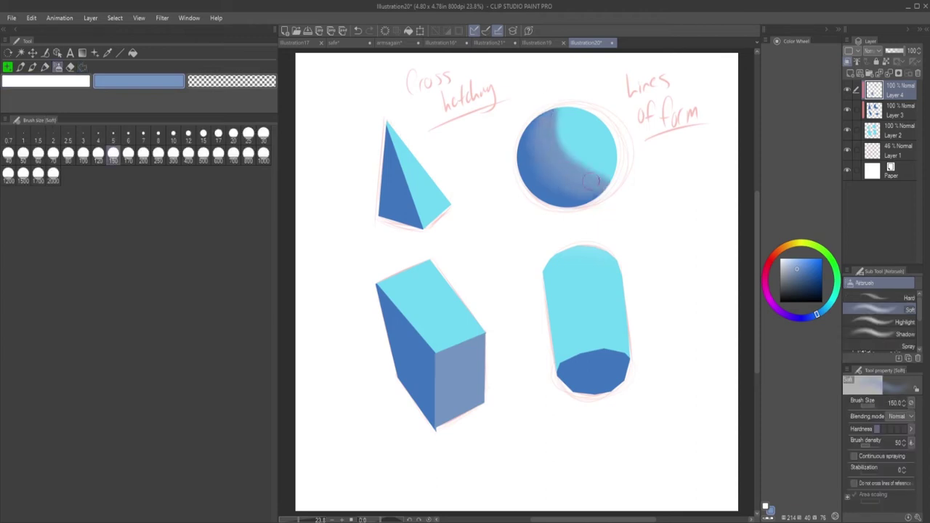
alt+click(562, 192)
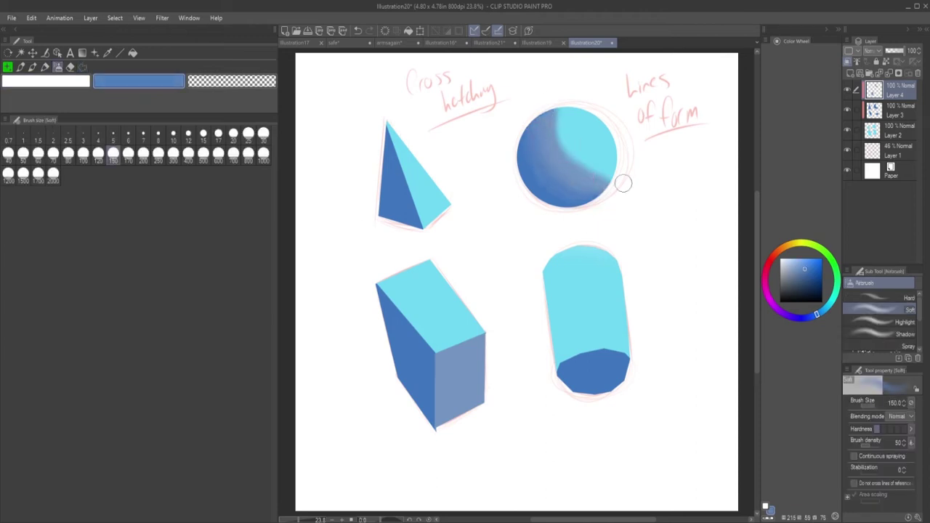
Blend the sphere's light, midtone and shadow into a smooth gradient by airbrushing with colors sampled from the sphere
alt+click(564, 125)
drag(565, 118, 596, 168)
alt+click(580, 141)
alt+click(545, 131)
drag(563, 127, 559, 167)
alt+click(562, 148)
alt+click(571, 186)
alt+click(542, 138)
drag(545, 132, 567, 188)
Soften the edge between the cylinder's light side and dark base with sampled blues and the Soft airbrush
alt+click(612, 354)
drag(564, 368, 625, 354)
alt+click(582, 355)
alt+click(597, 371)
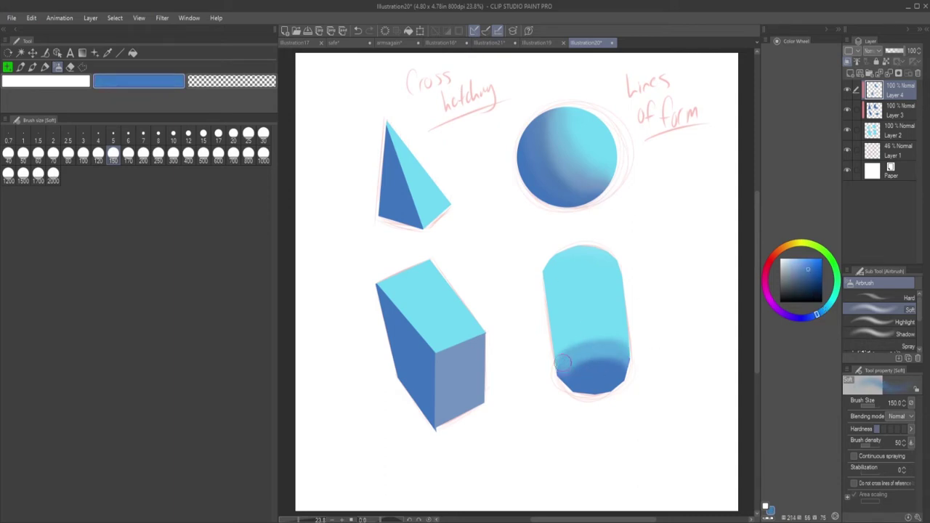
drag(568, 370, 584, 349)
Round off the cylinder's lower outline on Layer 2 with the Soft 2 eraser, setting its size to 20
click(70, 67)
click(898, 130)
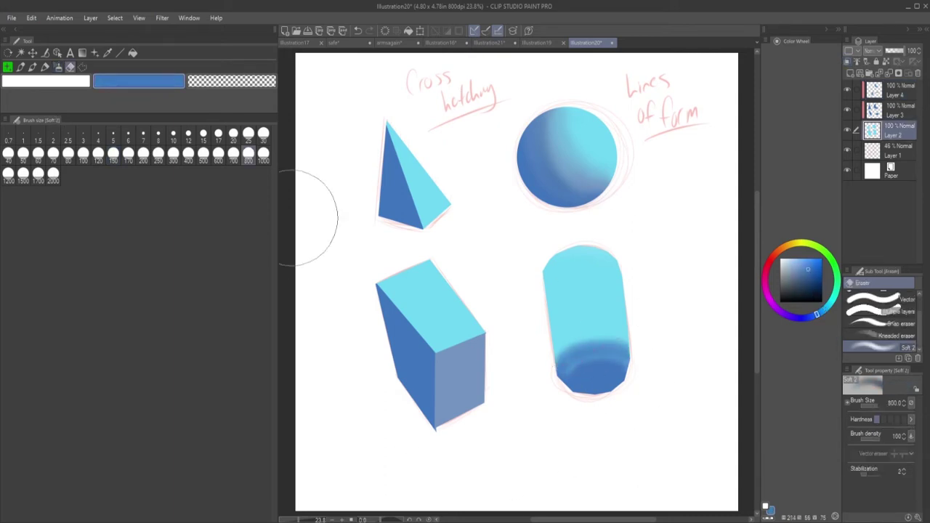
click(263, 134)
mouse_move(625, 382)
mouse_down()
mouse_move(592, 398)
mouse_move(572, 392)
mouse_move(582, 408)
mouse_move(624, 397)
mouse_up()
click(173, 154)
click(358, 30)
click(233, 134)
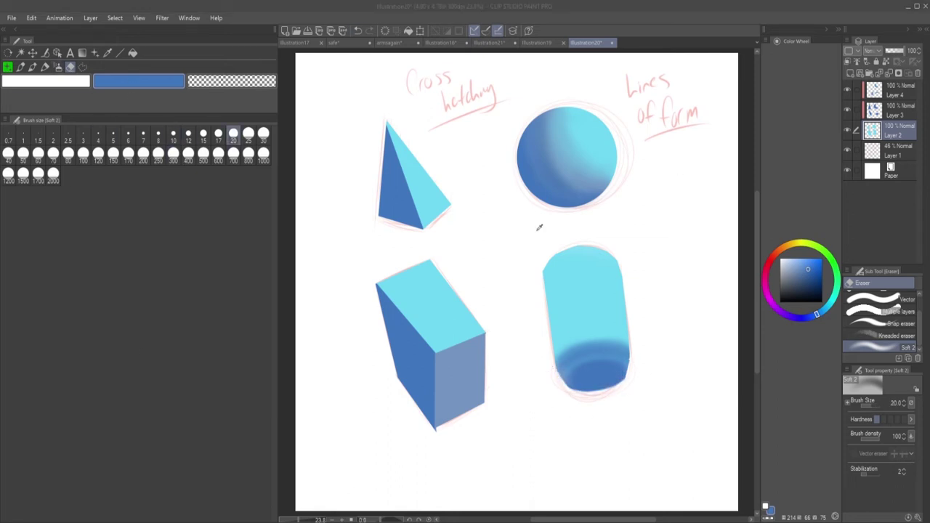
Delete the handwritten hatching labels and leftover red sketch lines from Layer 1 using polyline selections
click(82, 67)
click(395, 75)
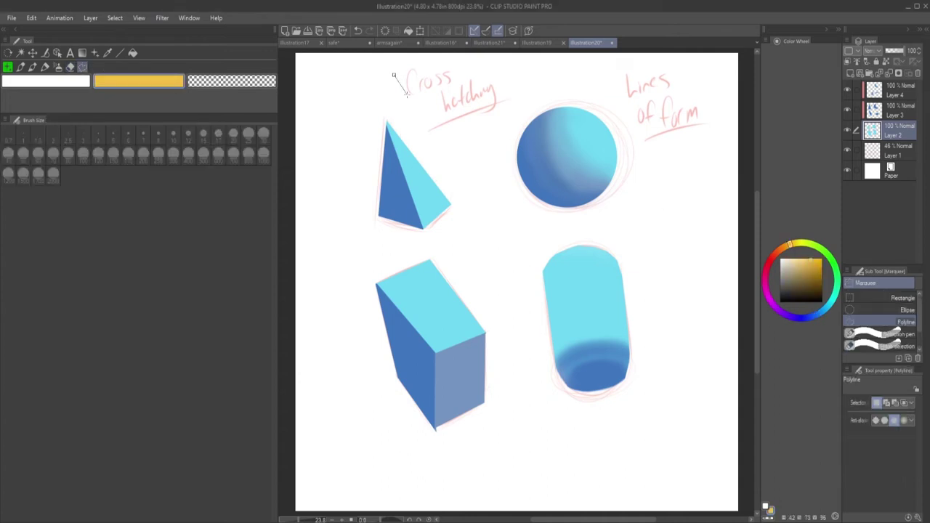
click(395, 76)
click(899, 150)
key(Delete)
click(617, 64)
key(Delete)
key(ctrl+d)
click(679, 199)
click(530, 69)
click(426, 77)
click(322, 234)
click(679, 199)
key(Delete)
key(ctrl+d)
click(617, 458)
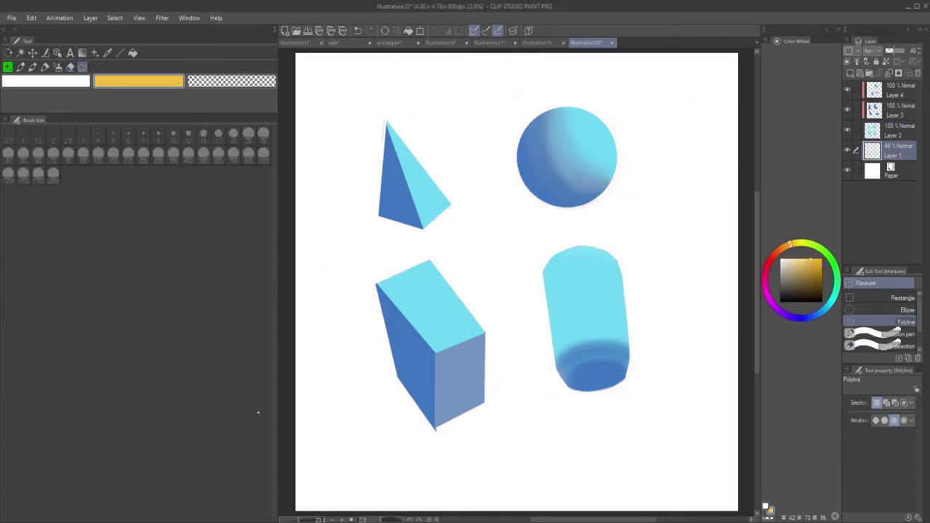
Letter "Soft edges" above the sphere on a new layer in dark brown Marker pen at size 20, with an arrow to the cylinder
click(899, 90)
click(851, 73)
click(811, 295)
click(46, 66)
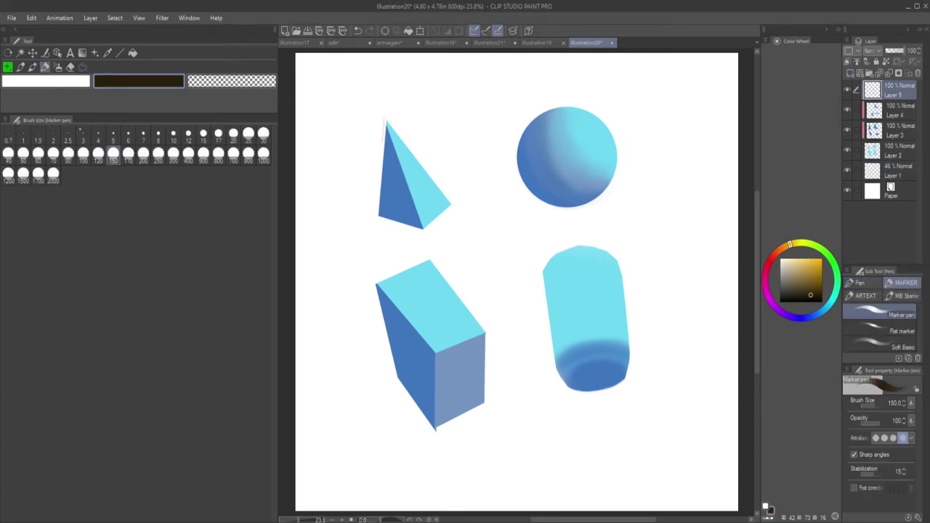
click(234, 135)
drag(533, 82, 524, 96)
drag(538, 85, 547, 95)
drag(556, 71, 555, 93)
drag(545, 86, 574, 87)
drag(583, 73, 582, 95)
drag(616, 74, 630, 258)
drag(633, 231, 642, 252)
Letter "Hard edges" above the pyramid with arrows to the pyramid and box, and add an arrow from "Soft edges" to the sphere
drag(374, 82, 374, 102)
mouse_move(382, 80)
mouse_down()
mouse_move(383, 104)
mouse_move(399, 89)
mouse_up()
mouse_move(404, 93)
mouse_down()
mouse_move(404, 77)
mouse_move(454, 74)
mouse_up()
mouse_move(422, 94)
mouse_down()
mouse_move(418, 132)
mouse_move(467, 293)
mouse_up()
drag(461, 271, 477, 288)
drag(622, 94, 630, 186)
drag(614, 174, 634, 186)
Draw a circled "light" label with short rays at the upper right of the sphere
scroll(581, 394, up, 2)
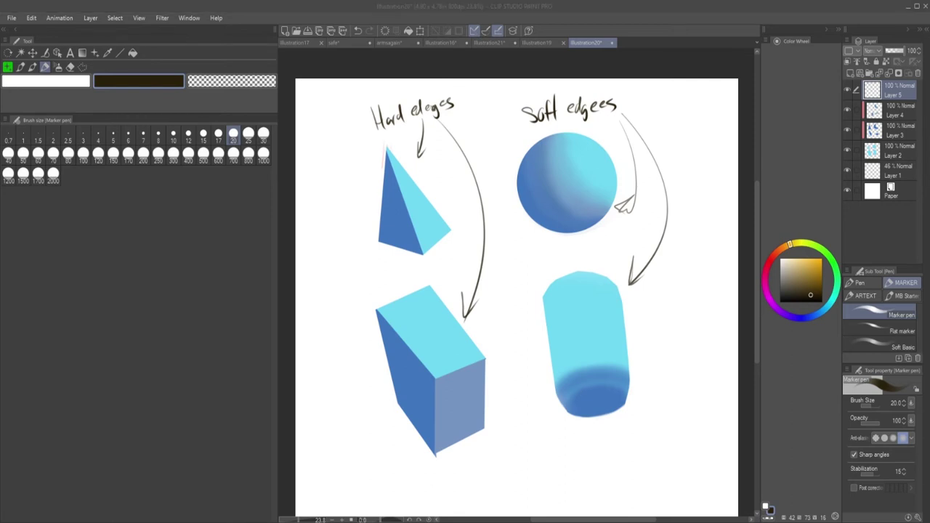
drag(706, 99, 683, 99)
drag(658, 114, 674, 114)
drag(678, 142, 719, 109)
Letter "Shadows" beside the pyramid and draw arrows to the dark sides of all four shapes
mouse_move(305, 175)
mouse_down()
mouse_move(327, 190)
mouse_move(367, 173)
mouse_move(390, 385)
mouse_up()
drag(347, 383, 390, 385)
drag(333, 204, 510, 209)
drag(336, 211, 562, 435)
Shade the cylinder's left side with blue sampled from the sphere using the Soft airbrush at size 700, redoing it on Layer 3
click(58, 66)
alt+click(531, 185)
click(233, 155)
mouse_move(537, 294)
mouse_down()
mouse_move(536, 318)
mouse_move(568, 421)
mouse_up()
key(ctrl+z)
click(894, 110)
key(ctrl+z)
key(ctrl+z)
key(ctrl+y)
click(894, 130)
drag(527, 292, 523, 366)
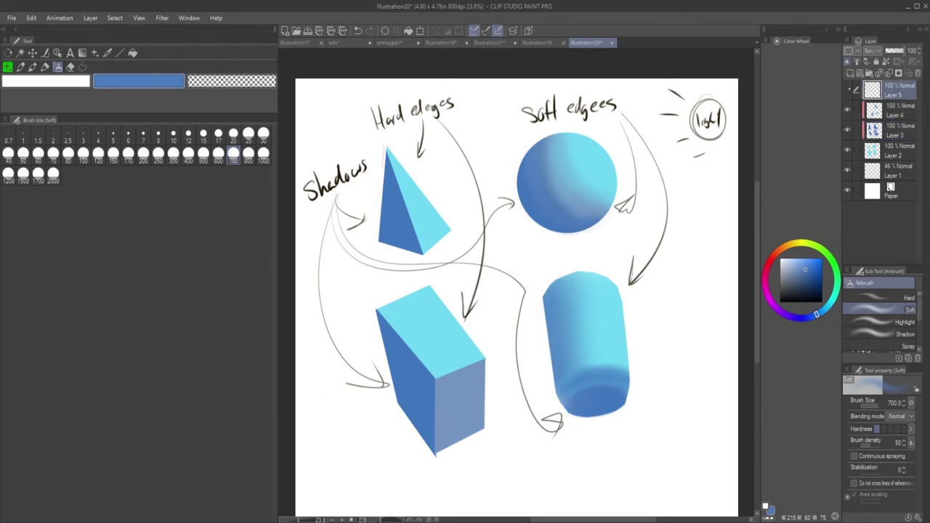
key(ctrl+t)
click(542, 456)
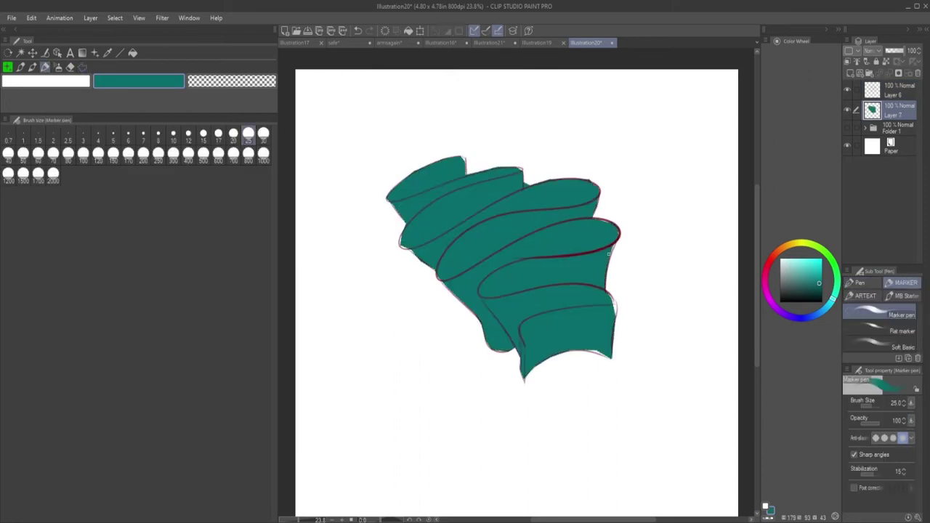
Finish the folded fabric's teal base, add a layer above, lock Layer 7's transparent pixels and refill it with light turquoise
drag(614, 294, 617, 321)
click(850, 73)
click(894, 131)
click(886, 62)
click(454, 101)
click(341, 139)
click(303, 288)
click(446, 452)
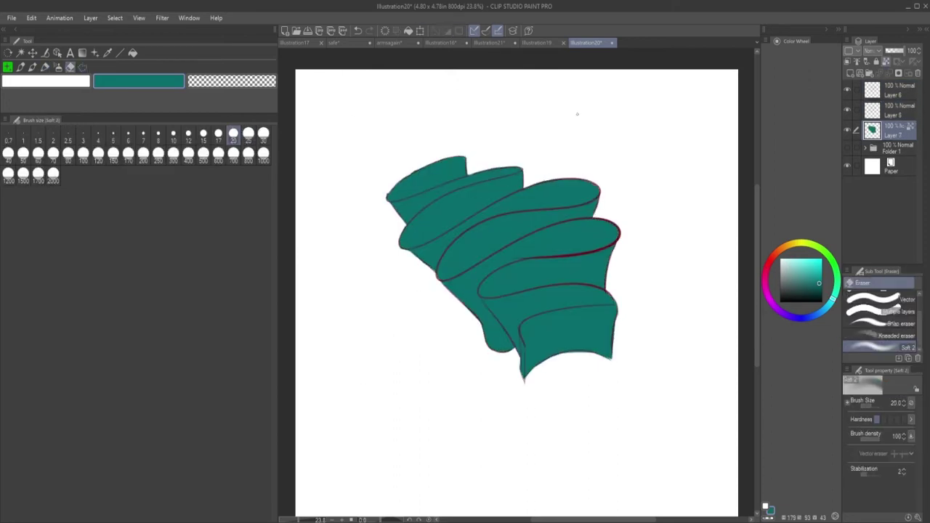
key(alt+Delete)
Fill the shadowed inner folds of the fabric with medium blue on Layer 8
click(894, 110)
click(809, 270)
key(alt+Delete)
key(alt+Delete)
Paint a yellow light source with four rays at the lower left of the fabric on a new layer
click(850, 74)
drag(342, 378, 396, 418)
Fill the fabric's lowest front fold with medium blue on Layer 8 and clean up the color edges
click(894, 131)
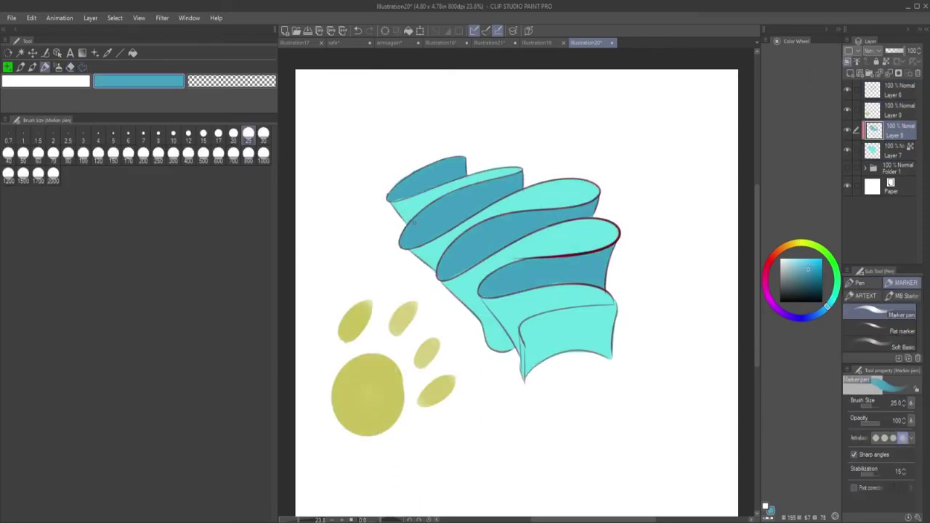
key(e)
click(894, 150)
key(m)
click(894, 131)
key(alt+Delete)
key(e)
click(894, 150)
Redraw the outline at both sides of the fabric's lowest fold on Layer 6 with the Marker pen
click(893, 90)
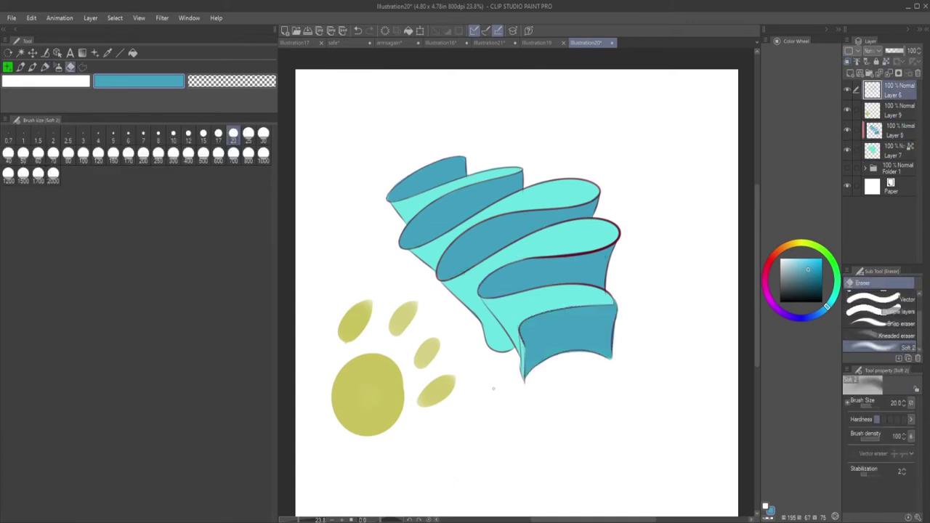
key(p)
drag(521, 345, 525, 390)
drag(617, 298, 615, 325)
Scale the fabric drawing down toward the upper middle of the canvas
key(ctrl+t)
drag(675, 430, 589, 340)
key(Return)
Letter "Shadows" in dark red at the upper right on Layer 9 and draw curved lines linking it to the fabric's dark folds
click(894, 111)
drag(609, 108, 594, 129)
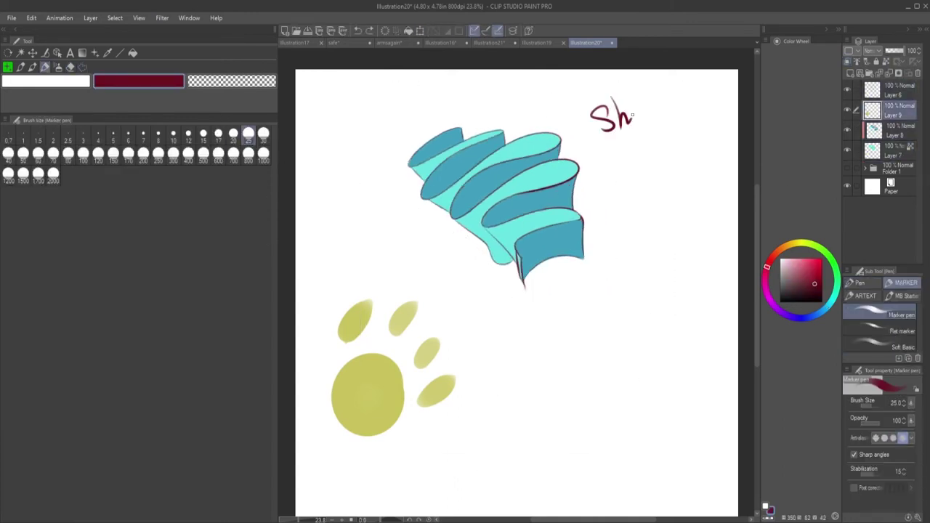
drag(648, 98, 653, 120)
drag(602, 104, 458, 132)
drag(598, 115, 490, 146)
drag(635, 131, 559, 197)
drag(644, 141, 576, 242)
Letter "light" above the yellow rays and draw curved lines from the rays to the fabric's lit edges
drag(315, 250, 329, 284)
drag(362, 323, 423, 178)
drag(448, 379, 517, 241)
Set Layer 8 to Multiply at 56% opacity and add a clipped Multiply layer above it, using blue sampled from the fabric
click(894, 131)
click(873, 51)
click(850, 74)
alt+click(549, 243)
key(b)
drag(583, 221, 577, 265)
key(ctrl+z)
click(848, 61)
Softly shade the right end of the fabric's fourth fold on Layer 10 inside a polyline selection
click(248, 154)
key(l)
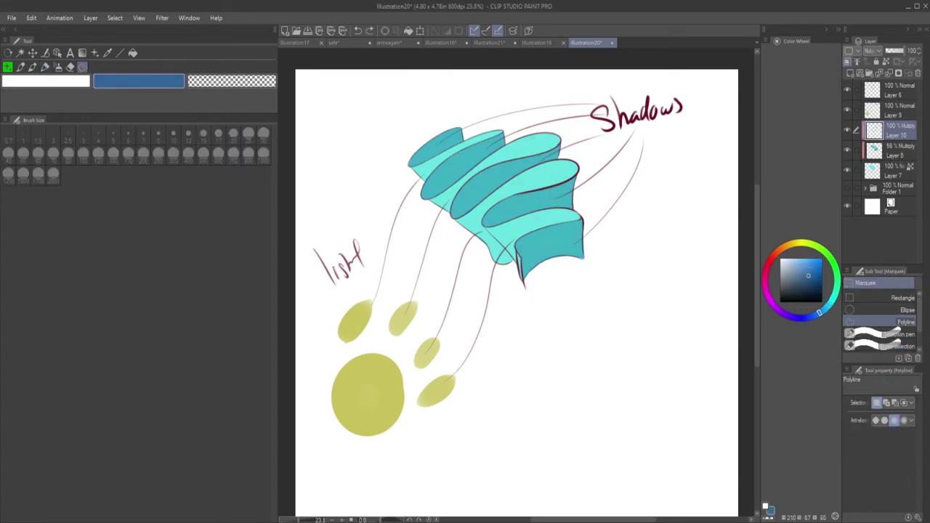
drag(579, 171, 587, 166)
key(b)
key(l)
key(b)
drag(645, 186, 608, 190)
key(ctrl+d)
Softly shade the right ends of the lowest front fold and the upper folds on Layer 10 within selections
click(82, 67)
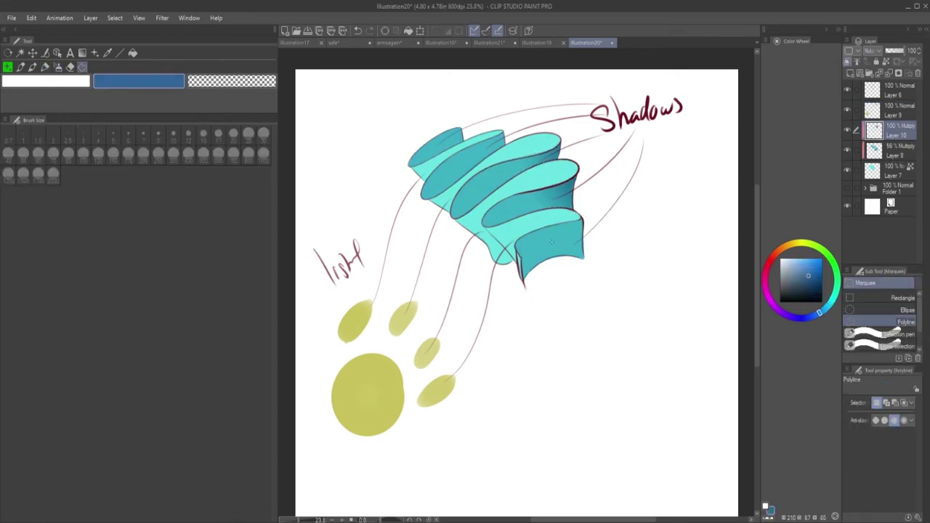
click(58, 67)
mouse_move(547, 225)
mouse_down()
mouse_move(618, 204)
mouse_move(607, 251)
mouse_up()
drag(441, 152, 509, 117)
key(ctrl+d)
drag(406, 151, 465, 122)
click(58, 67)
key(ctrl+d)
Letter "Light" and "Dark" joined by an arrow labeled "Transitions" below the fabric on Layer 6, and add an underlined "Graident"
click(45, 67)
click(894, 90)
drag(496, 345, 508, 370)
mouse_move(511, 359)
mouse_down()
mouse_move(511, 369)
mouse_move(532, 363)
mouse_up()
drag(535, 352, 622, 328)
drag(650, 319, 700, 334)
drag(535, 308, 553, 304)
drag(646, 354, 710, 341)
drag(567, 374, 569, 388)
drag(534, 403, 665, 381)
Paint a four-sided swatch under the "Graident" label, blending from pale cyan at its left to dark blue at its right
click(82, 67)
click(494, 419)
click(671, 387)
click(697, 459)
double_click(514, 470)
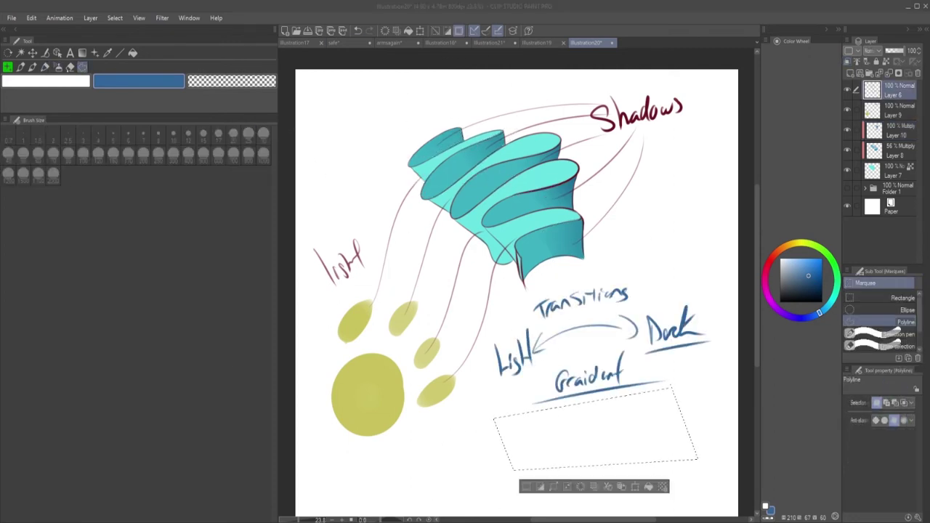
click(58, 67)
drag(508, 436, 683, 428)
click(813, 316)
drag(610, 421, 691, 404)
drag(510, 401, 509, 458)
key(ctrl+d)
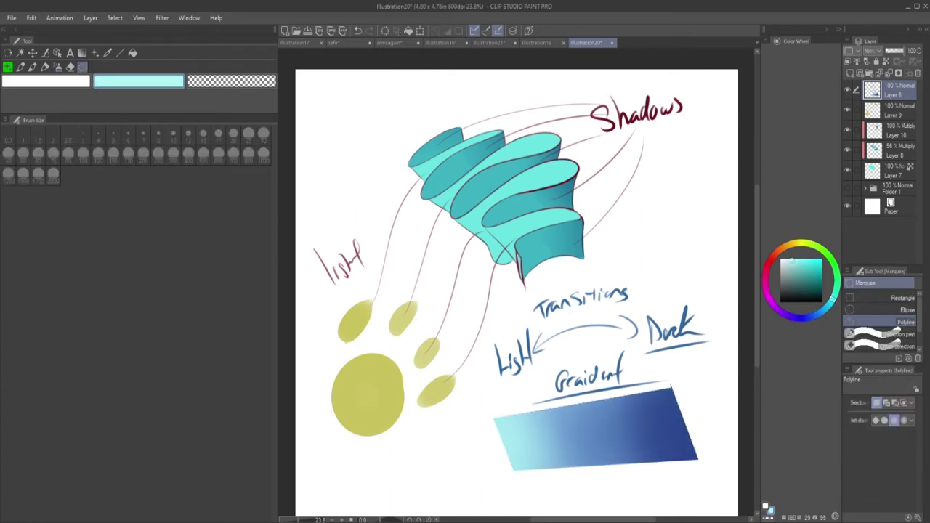
Draw a near-black curved arrow from the gradient swatch to the fabric and label it "form of Depth", underlining "Depth"
click(45, 67)
click(813, 298)
mouse_move(676, 409)
mouse_down()
mouse_move(709, 372)
mouse_move(584, 204)
mouse_up()
drag(647, 170, 641, 202)
drag(680, 228, 738, 218)
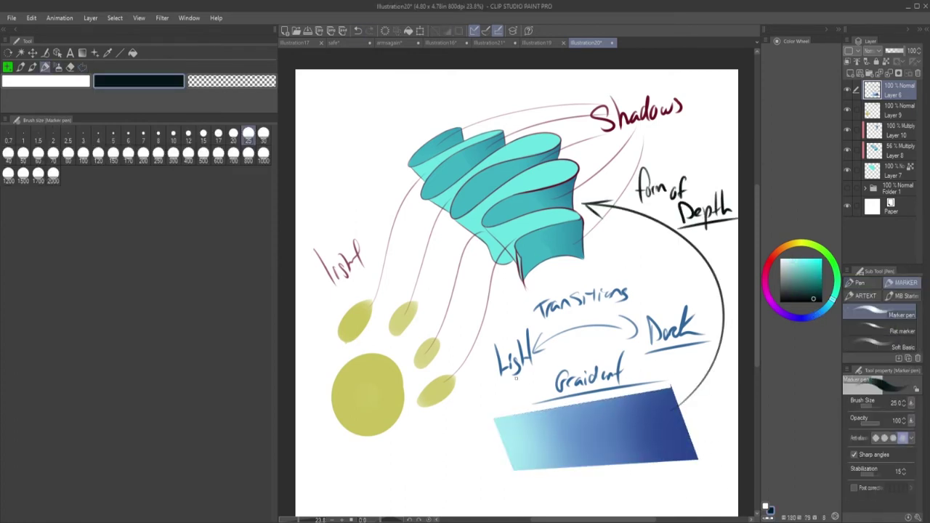
Airbrush pale cyan highlights on the fabric's lower-left fold edges on a new layer beneath Layer 10, inside a polyline selection
alt+click(510, 430)
click(58, 67)
click(899, 131)
click(850, 73)
drag(899, 131, 898, 157)
click(82, 67)
click(397, 172)
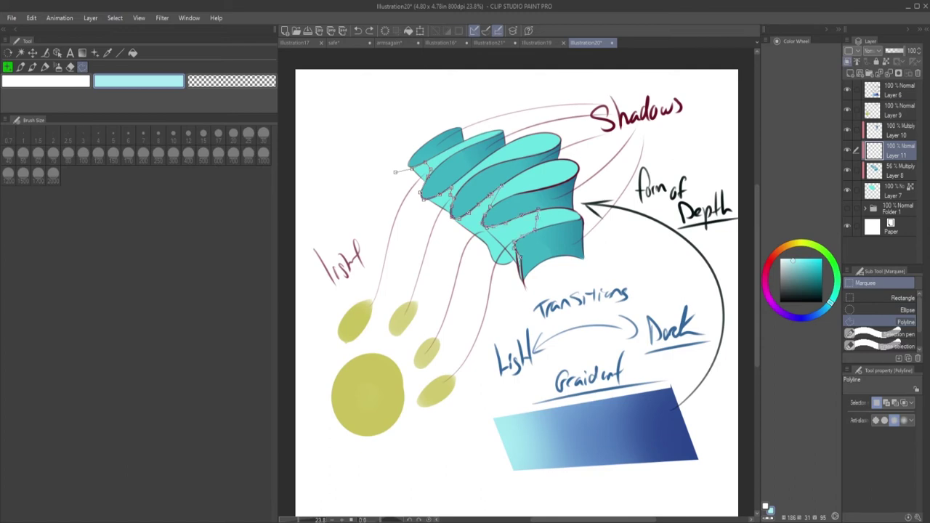
double_click(520, 300)
click(59, 67)
mouse_move(488, 267)
mouse_down()
mouse_move(405, 194)
mouse_move(429, 183)
mouse_up()
key(ctrl+d)
Add size 30 strokes along the left edges of the fabric's folds in a color sampled from the fabric
alt+click(494, 253)
click(264, 134)
drag(431, 201, 510, 207)
drag(453, 216, 464, 200)
mouse_move(423, 198)
mouse_down()
mouse_move(438, 171)
mouse_move(431, 151)
mouse_up()
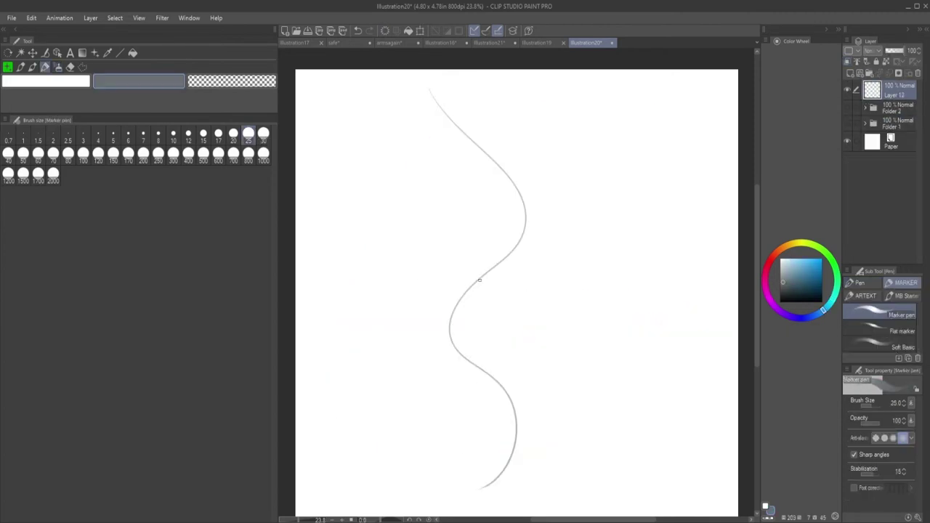
Sketch the second edge of a twisting ribbon and its rounded bottom fold around the wavy line on Layer 12
drag(475, 112, 518, 187)
mouse_move(507, 179)
mouse_down()
mouse_move(449, 291)
mouse_move(443, 323)
mouse_up()
key(ctrl+z)
mouse_move(486, 155)
mouse_down()
mouse_move(451, 316)
mouse_move(524, 416)
mouse_move(492, 482)
mouse_up()
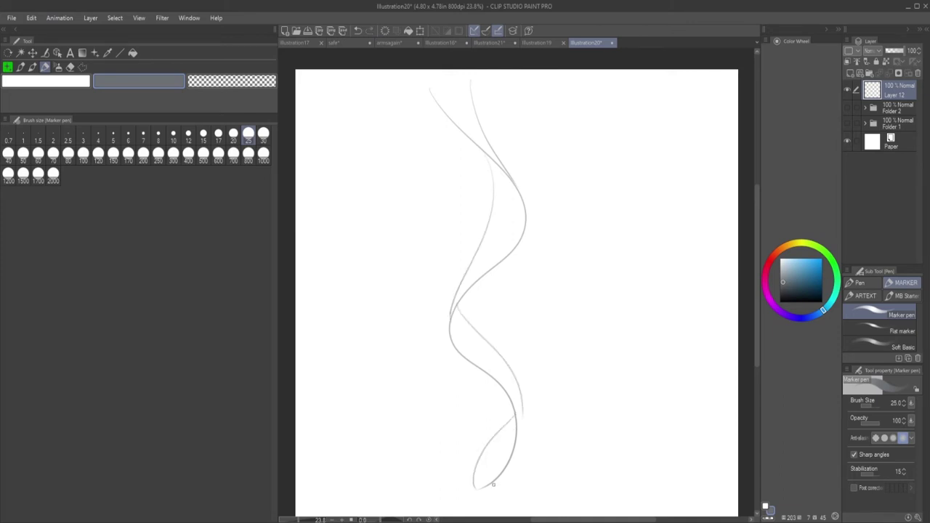
key(ctrl+z)
mouse_move(521, 391)
mouse_down()
mouse_move(513, 436)
mouse_move(429, 357)
mouse_move(509, 476)
mouse_up()
key(ctrl+z)
drag(422, 391, 509, 474)
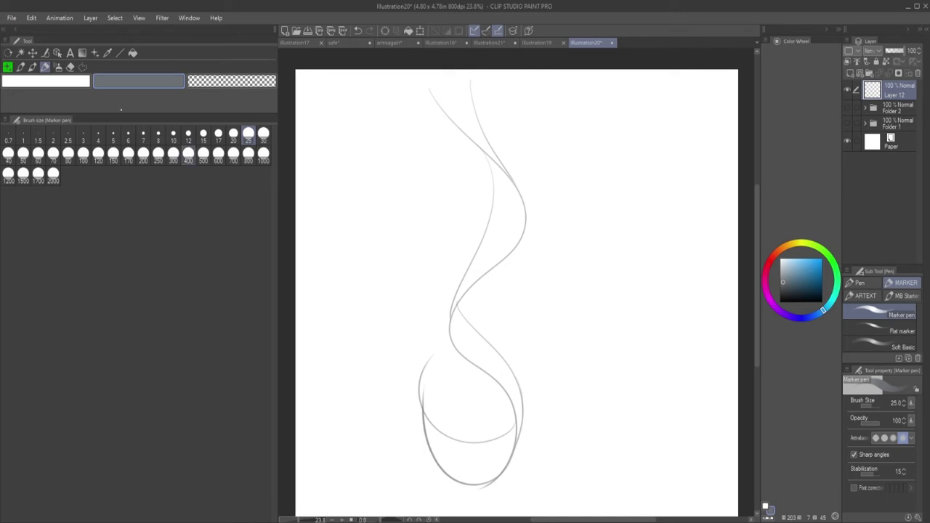
Erase the stray lines around the ribbon's bottom fold and try darker accents where the ribbon's edges overlap
key(e)
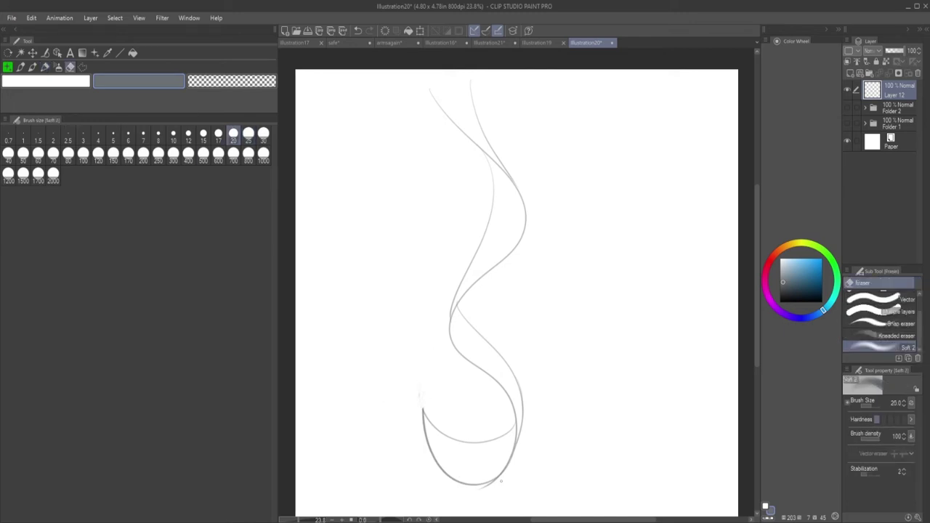
key(p)
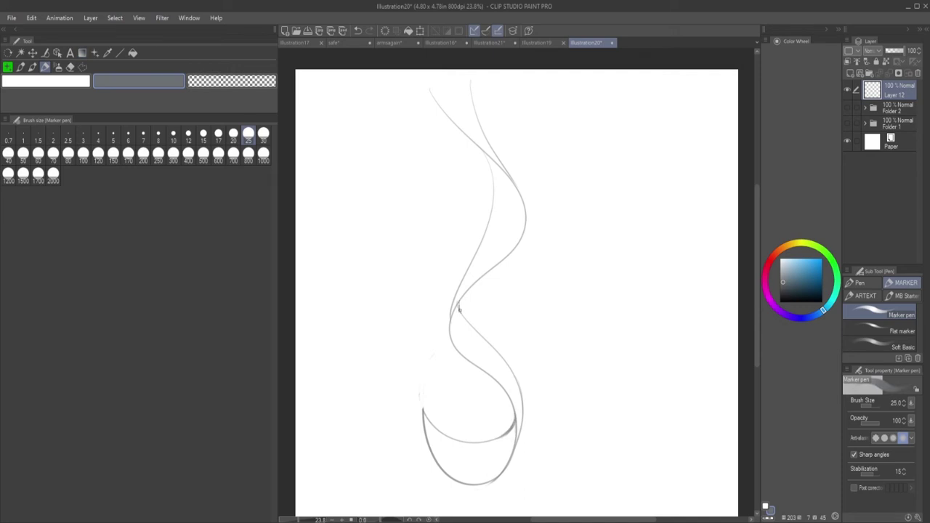
mouse_move(480, 146)
mouse_down()
mouse_move(521, 196)
mouse_move(509, 173)
mouse_up()
key(ctrl+z)
key(ctrl+z)
drag(459, 298, 471, 288)
key(ctrl+z)
Draw an angular line of three straight segments to the lower right of the ribbon
mouse_move(760, 308)
mouse_down()
mouse_move(745, 307)
mouse_move(742, 334)
mouse_up()
drag(601, 365, 522, 445)
drag(522, 445, 581, 382)
drag(593, 296, 599, 365)
drag(456, 452, 520, 440)
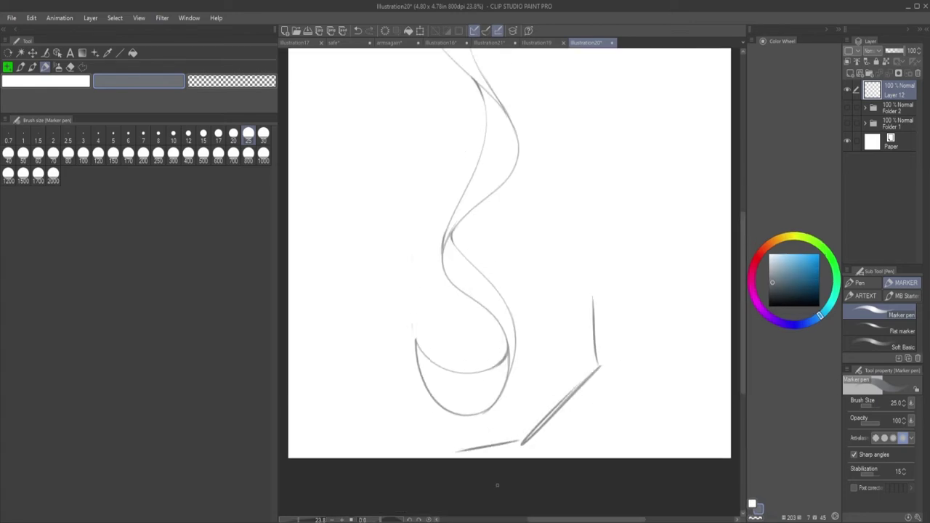
Fill the ribbon's middle sections and bottom fold with grey-blue on a new layer beneath the line art
scroll(617, 386, up, 1)
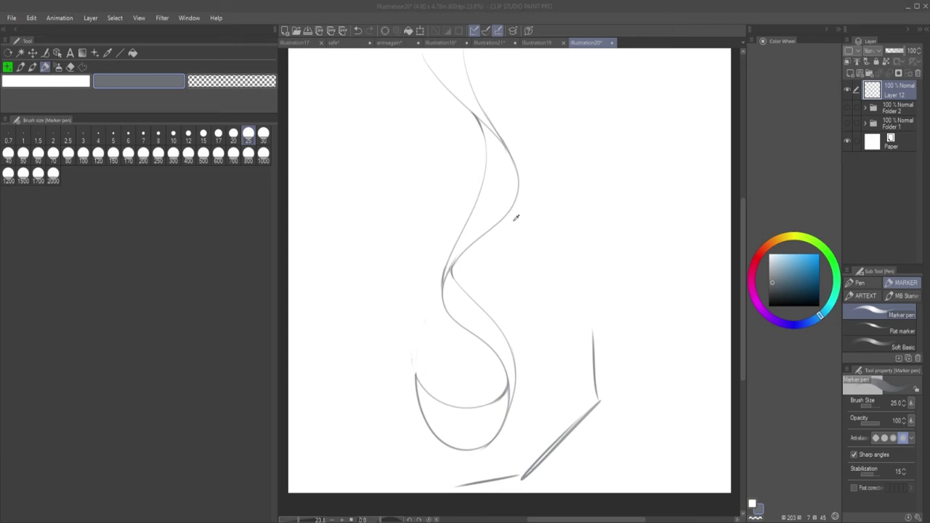
click(774, 272)
key(m)
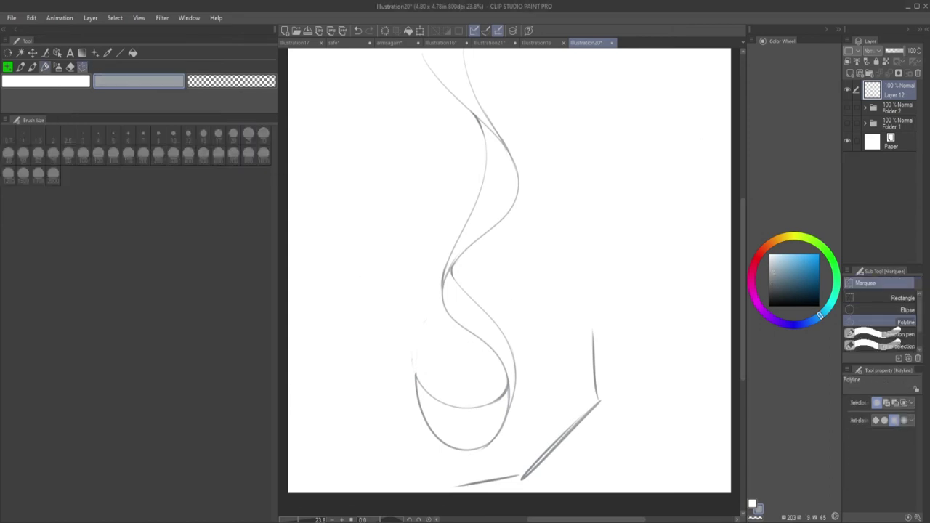
click(45, 67)
click(132, 53)
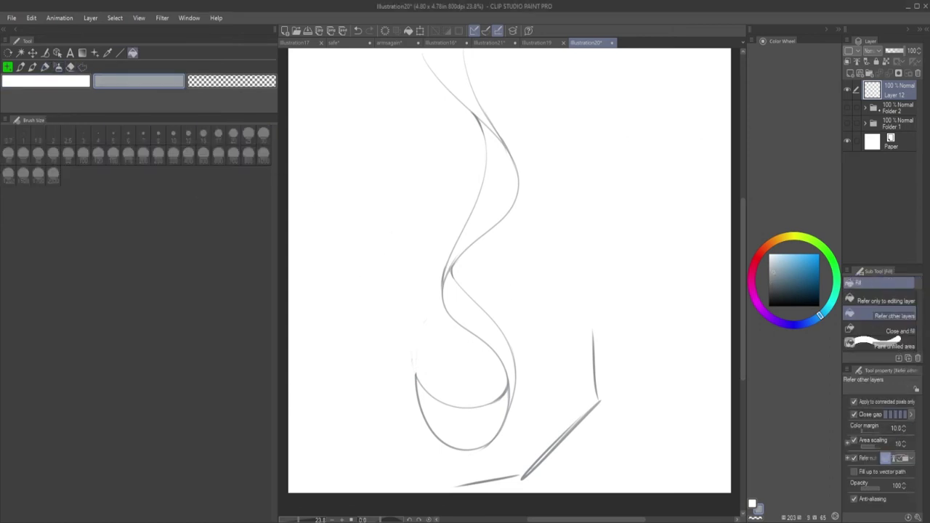
key(ctrl+shift+n)
click(505, 198)
click(477, 317)
click(495, 431)
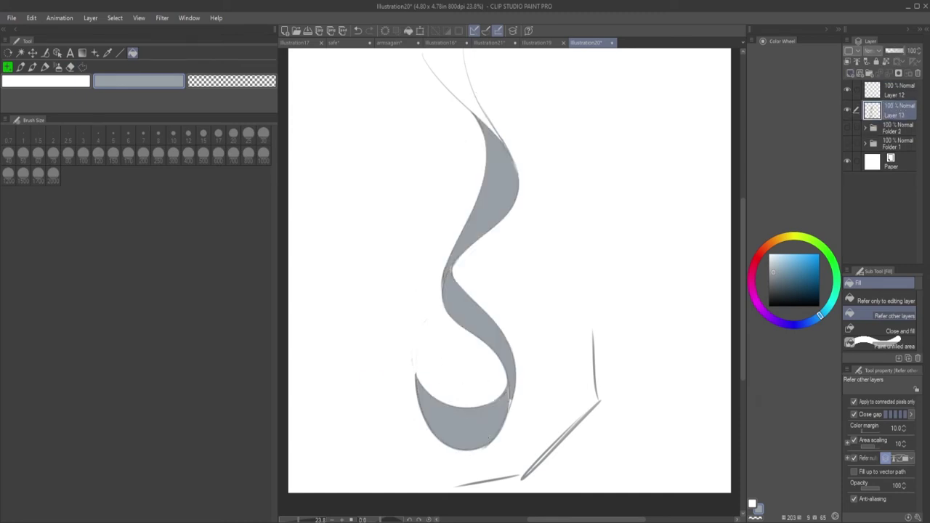
click(369, 380)
key(ctrl+z)
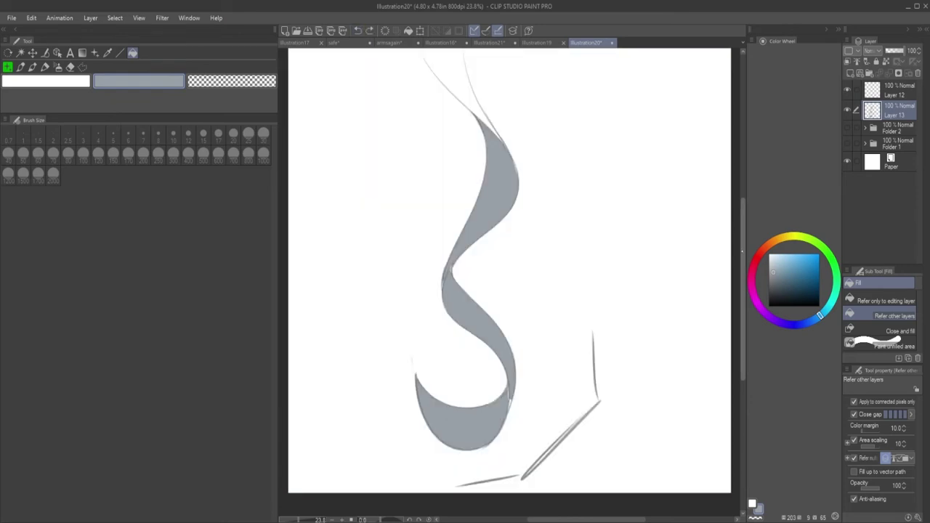
Select the unfilled gaps at the ribbon's middle twist and lower-right overlap with polylines and fill them with grey-blue
click(82, 66)
click(516, 379)
click(502, 435)
click(481, 439)
click(494, 408)
click(507, 397)
click(505, 352)
click(515, 379)
click(550, 456)
click(453, 274)
click(457, 297)
click(450, 313)
click(441, 300)
click(446, 272)
click(461, 246)
click(453, 273)
key(alt+Delete)
key(ctrl+d)
key(e)
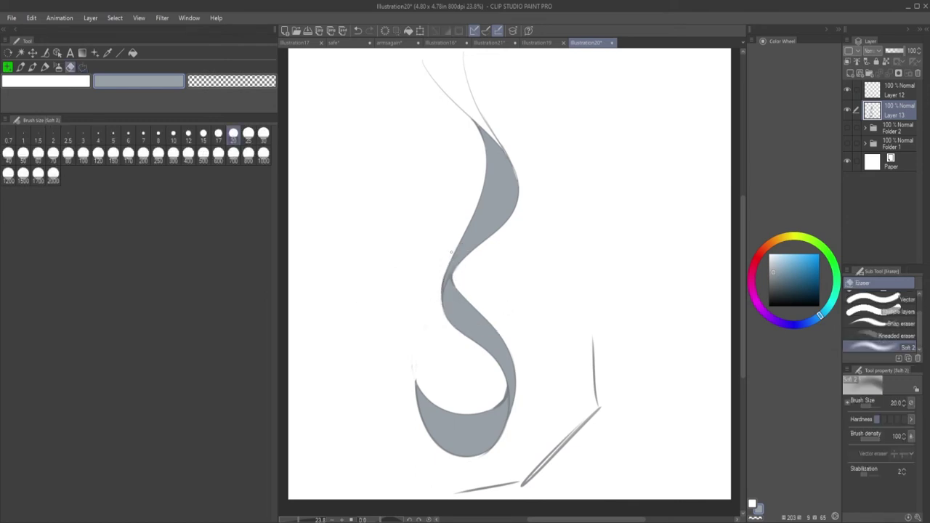
Outline the ribbon's open top end down to its upper bend with a polyline selection and fill it with grey-blue
key(m)
click(506, 152)
click(481, 118)
click(470, 90)
click(464, 52)
click(418, 57)
click(425, 67)
click(457, 105)
double_click(510, 211)
key(alt+Delete)
key(ctrl+d)
Select the left edge of the ribbon's top section and fill it with the same grey-blue
click(418, 56)
click(440, 91)
click(453, 104)
click(489, 133)
double_click(457, 80)
key(alt+Delete)
key(ctrl+d)
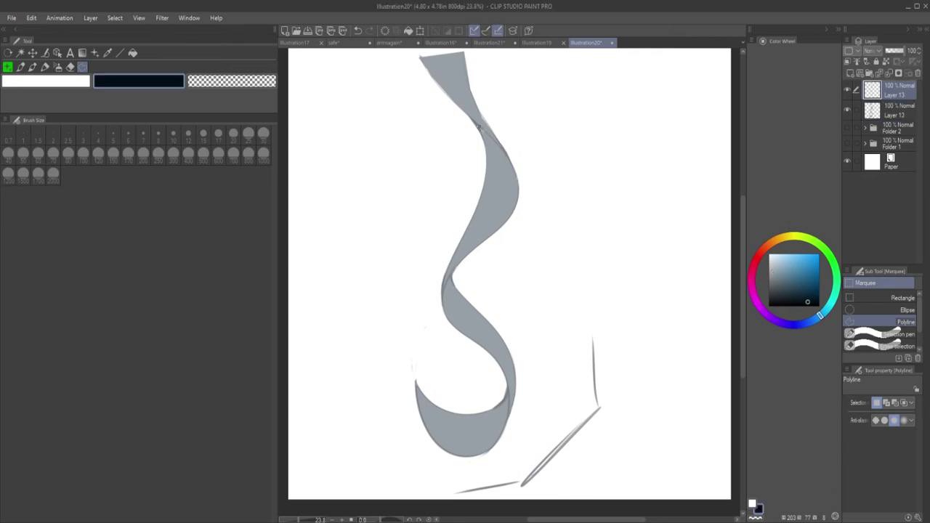
Draw near-black crease strokes at the ribbon's twists and across its bottom fold on Layer 12 with the Marker pen
key(p)
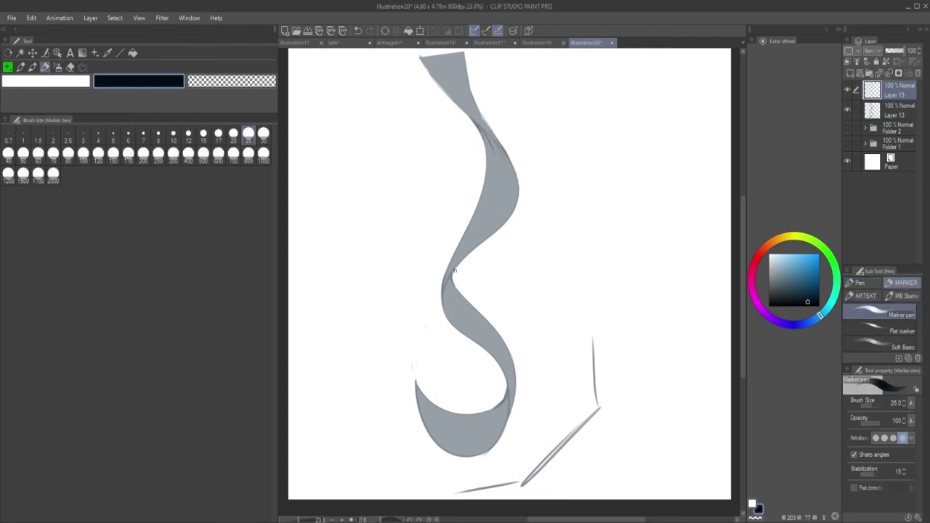
drag(488, 325, 514, 366)
drag(501, 407, 473, 457)
click(358, 30)
drag(507, 418, 486, 457)
drag(508, 417, 486, 442)
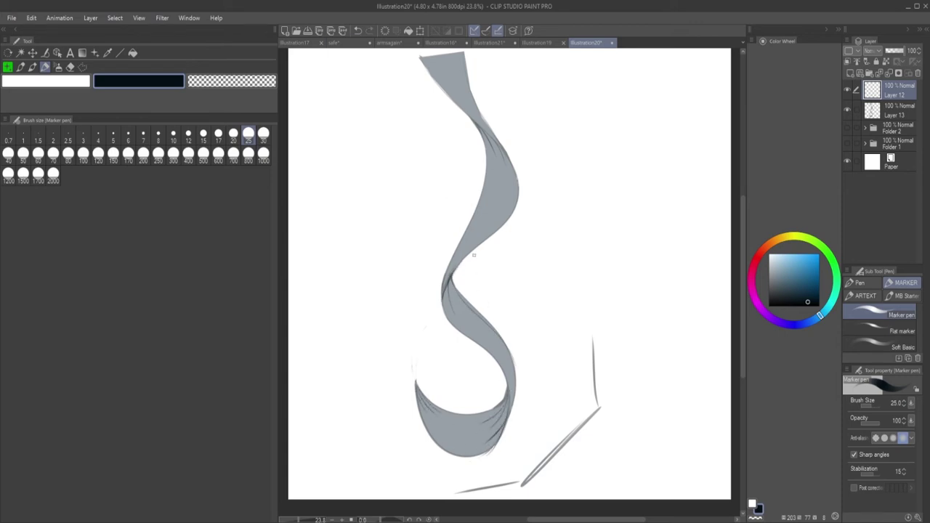
Darken the ribbon's upper-left edge and handwrite "light" beside the light-source lines at the canvas's lower right
drag(429, 66, 487, 136)
drag(589, 459, 590, 469)
drag(597, 449, 598, 465)
drag(609, 448, 603, 468)
drag(616, 430, 622, 461)
drag(622, 450, 637, 444)
drag(636, 428, 625, 464)
Handwrite "shadows" to the left of the ribbon's upper bend and underline it with a slanted stroke
drag(317, 194, 302, 205)
drag(317, 172, 326, 203)
drag(333, 191, 374, 172)
drag(390, 190, 289, 228)
click(357, 30)
click(358, 30)
drag(314, 183, 305, 195)
drag(318, 169, 335, 192)
drag(343, 158, 351, 186)
mouse_move(352, 180)
mouse_down()
mouse_move(369, 171)
mouse_move(368, 179)
mouse_up()
drag(289, 223, 393, 174)
Add a layer clipped to Layer 13 and shade the ribbon's upper bend darker grey-blue with the clean brush at size 500
click(868, 110)
click(849, 72)
click(847, 62)
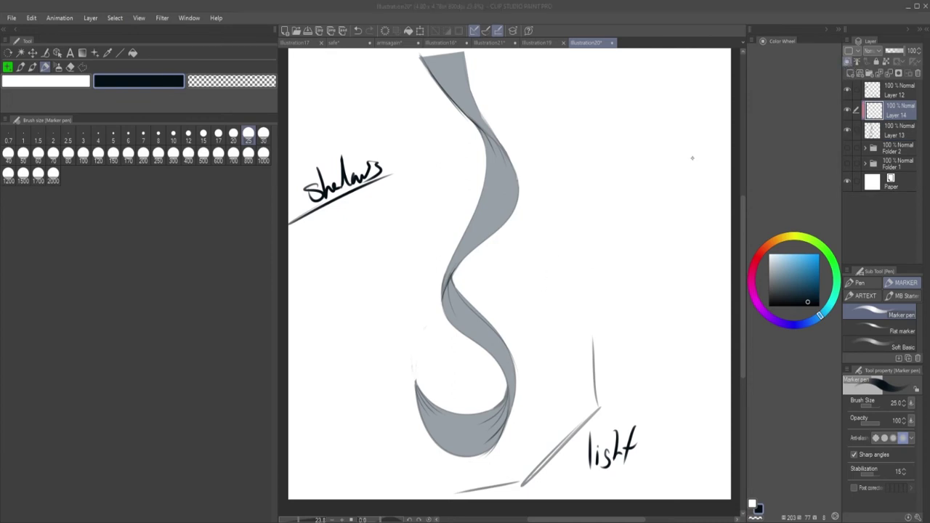
alt+click(464, 233)
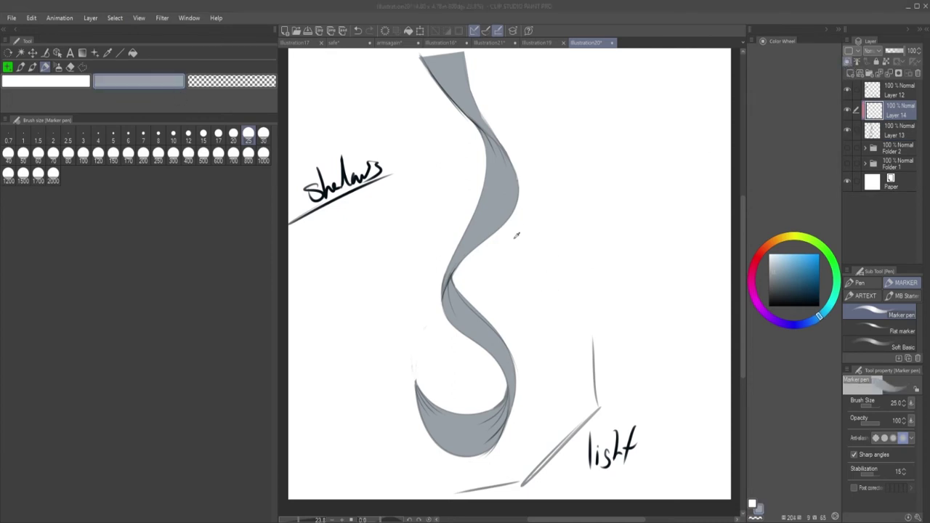
key(j)
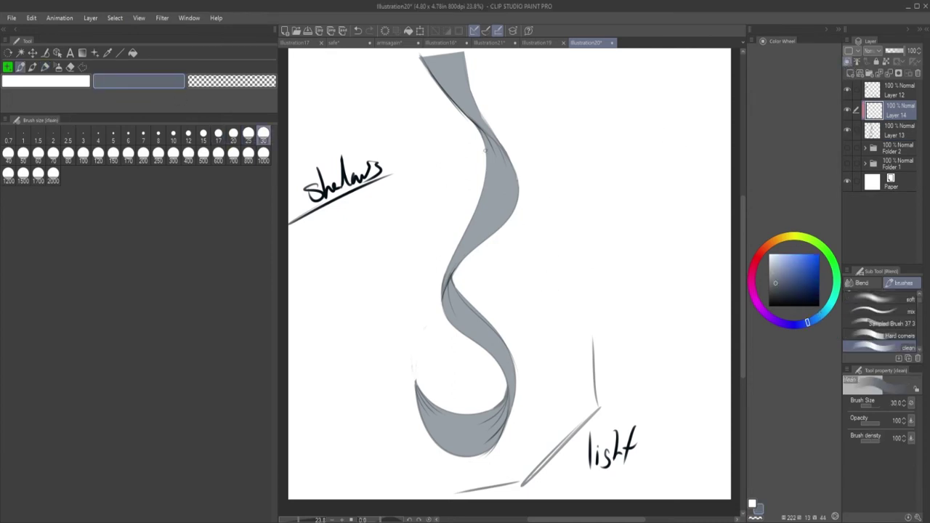
click(203, 154)
mouse_move(479, 165)
mouse_down()
mouse_move(485, 226)
mouse_move(485, 185)
mouse_up()
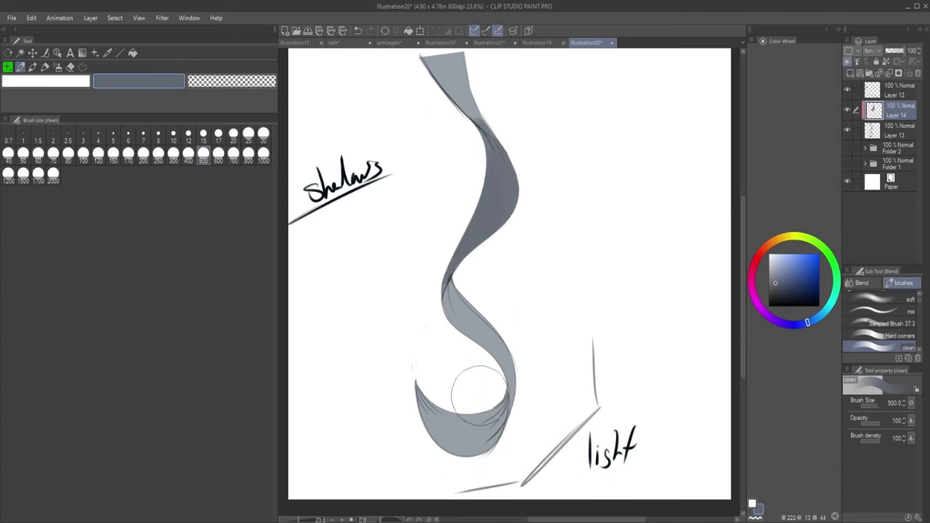
Outline the ribbon's bottom fold with a polyline selection and fill it with the dark grey-blue on Layer 14
drag(477, 398, 469, 444)
key(m)
click(507, 383)
click(461, 464)
click(406, 455)
click(378, 419)
click(383, 369)
click(421, 351)
click(507, 382)
key(alt+Delete)
key(ctrl+d)
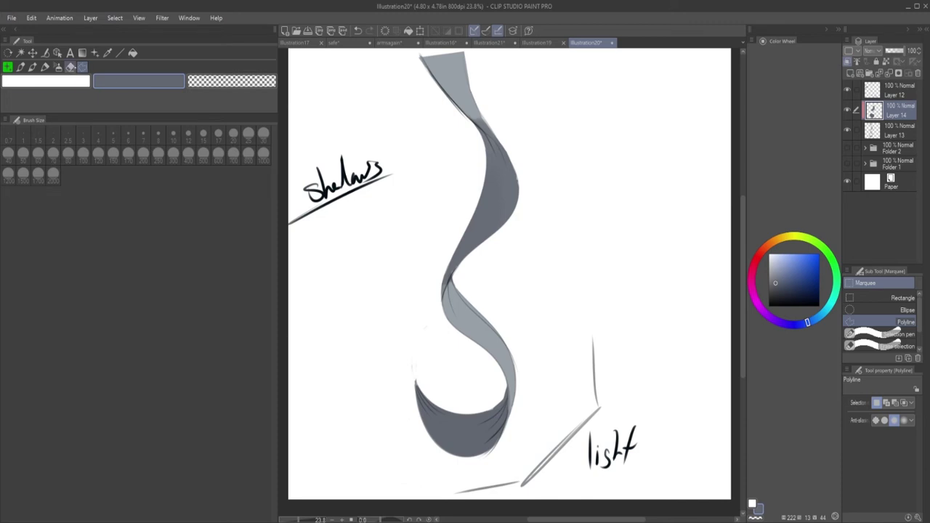
Erase the dark shading along the outer edge of the upper bend with the Soft 2 eraser, leaving a lighter rim
key(e)
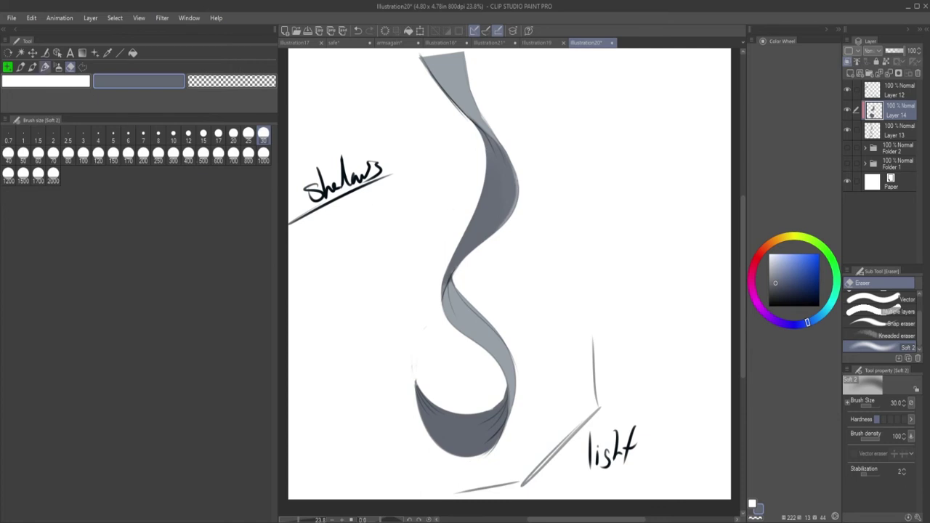
key(b)
key(e)
mouse_move(489, 234)
mouse_down()
mouse_move(458, 275)
mouse_move(486, 241)
mouse_up()
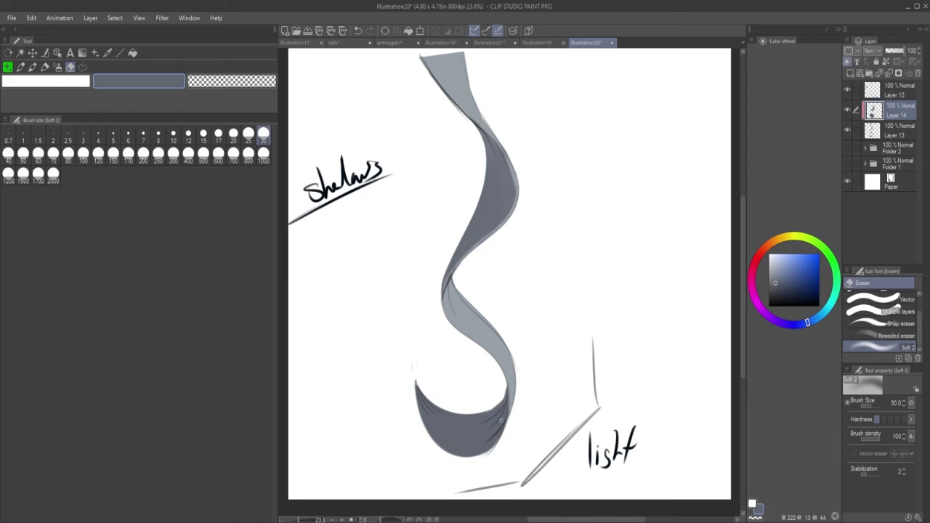
click(897, 131)
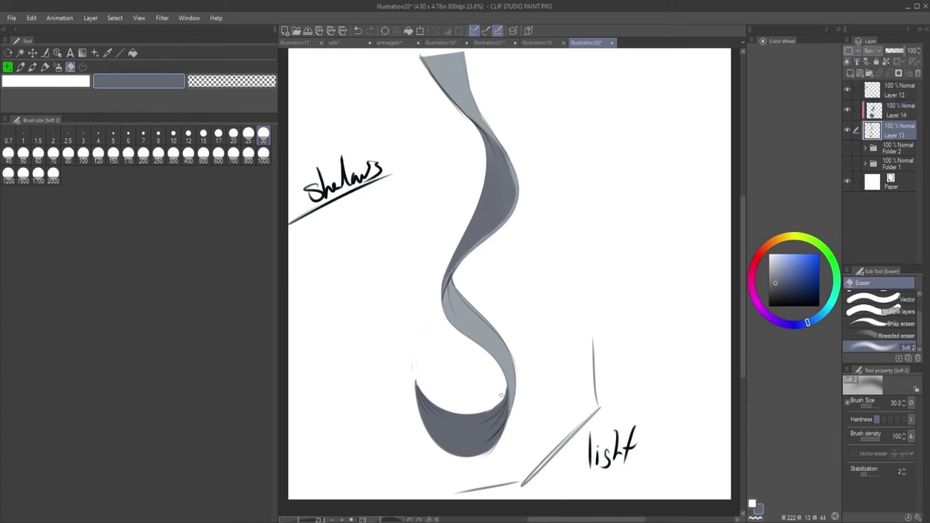
key(ctrl+z)
key(alt+bracketright)
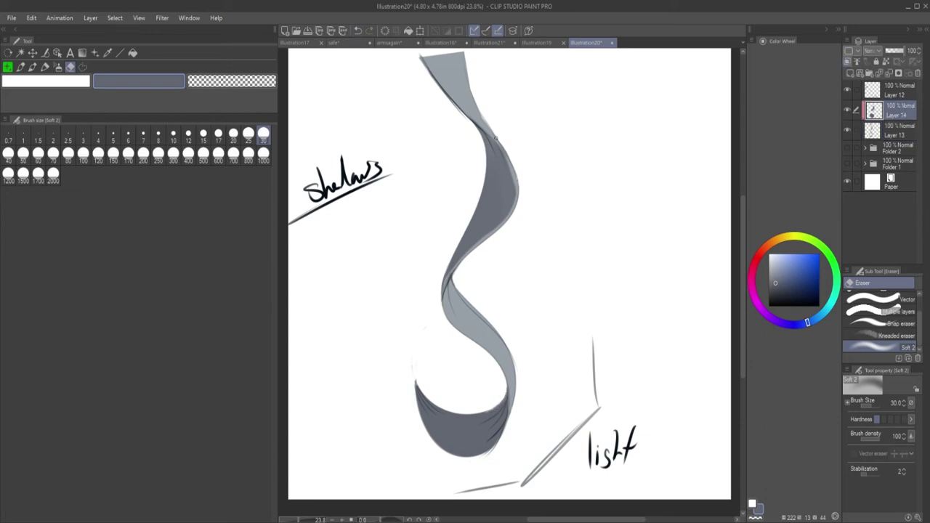
key(ctrl+z)
key(alt+bracketleft)
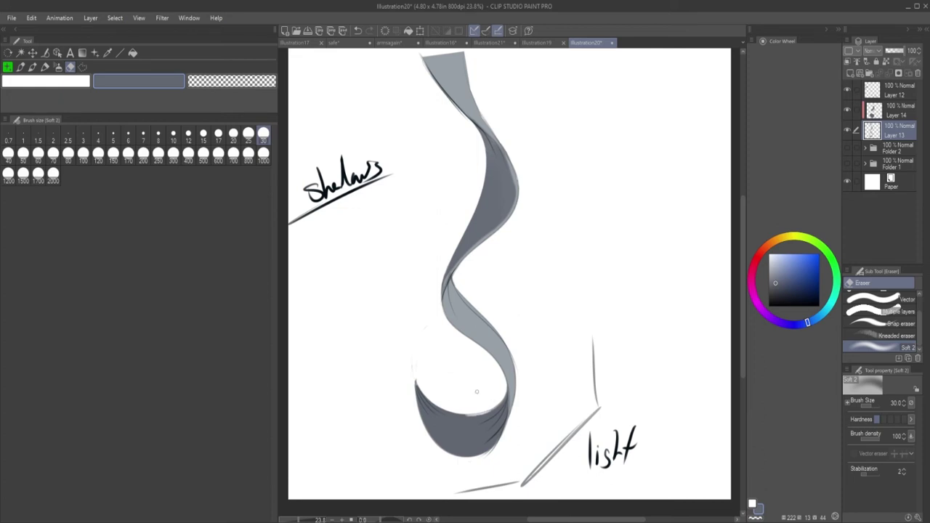
click(358, 30)
Add a new layer above Layer 14 and set Layer 14 to Multiply at 69% opacity
click(898, 111)
click(850, 74)
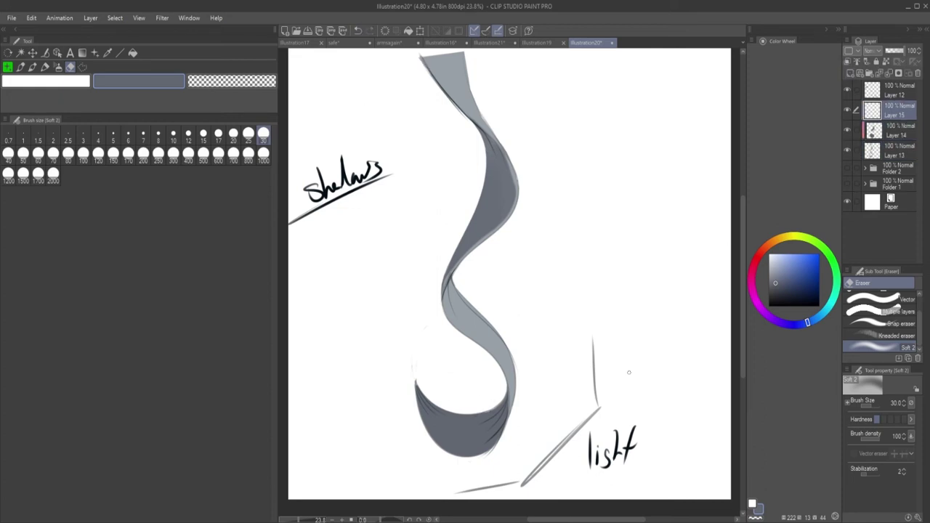
click(897, 131)
click(873, 51)
click(873, 78)
drag(900, 51, 898, 51)
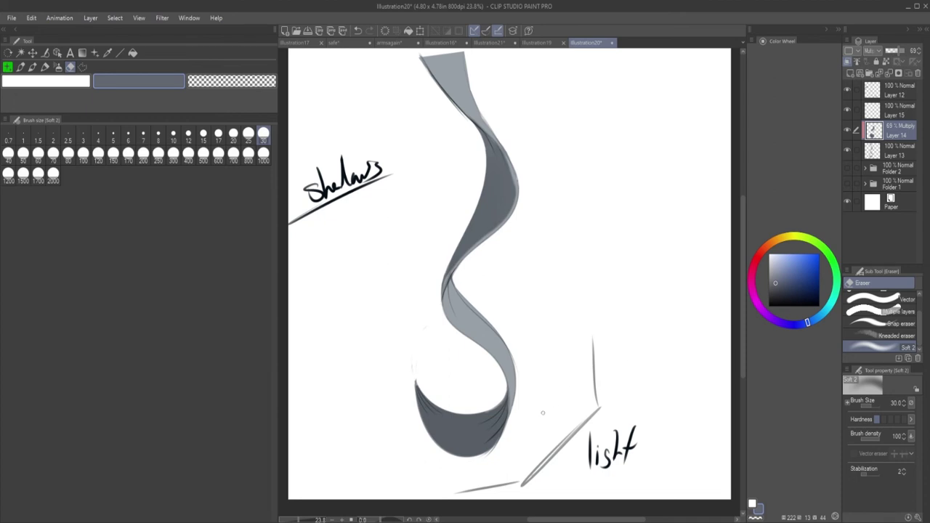
click(885, 150)
mouse_move(502, 428)
mouse_down()
mouse_move(485, 450)
mouse_move(458, 456)
mouse_up()
click(357, 30)
click(357, 31)
Erase the shadow along the bottom fold's outer lower edge on Layer 14 to leave a lighter rim
click(898, 131)
drag(501, 428, 453, 458)
mouse_move(418, 408)
mouse_down()
mouse_move(434, 436)
mouse_move(463, 456)
mouse_move(488, 448)
mouse_move(458, 451)
mouse_move(419, 400)
mouse_up()
drag(493, 443, 497, 407)
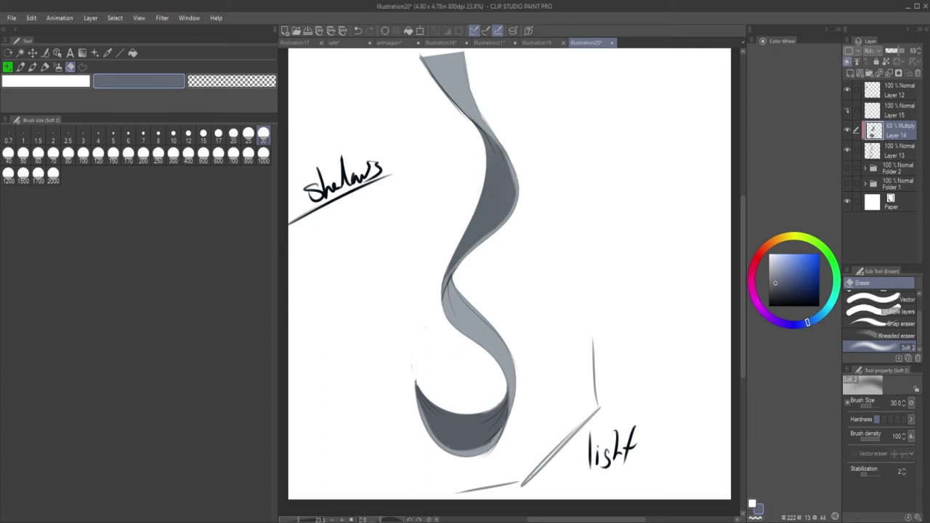
Choose a pale blue-green and paint light down the ribbon's top section with the clean brush at size 170
click(895, 111)
alt+click(452, 56)
double_click(161, 84)
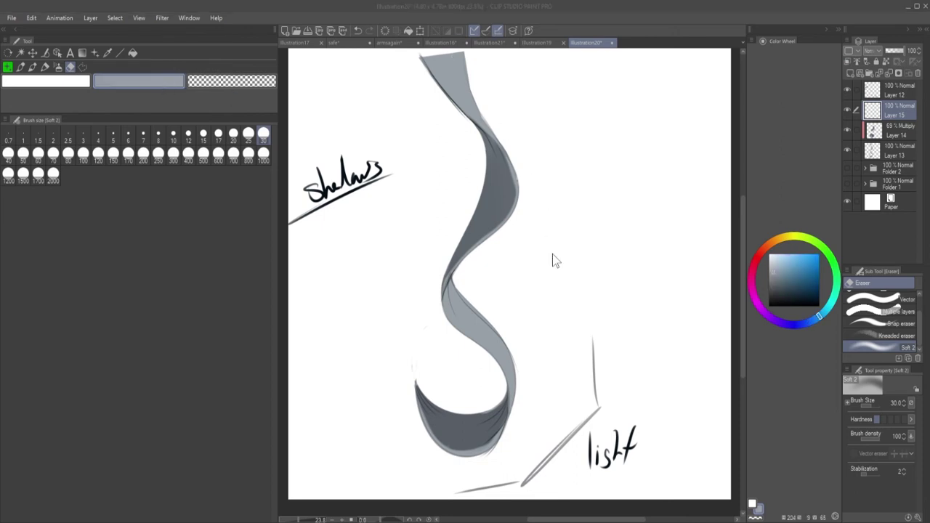
click(658, 126)
click(21, 67)
click(263, 134)
click(128, 154)
drag(454, 58, 498, 131)
drag(465, 80, 520, 164)
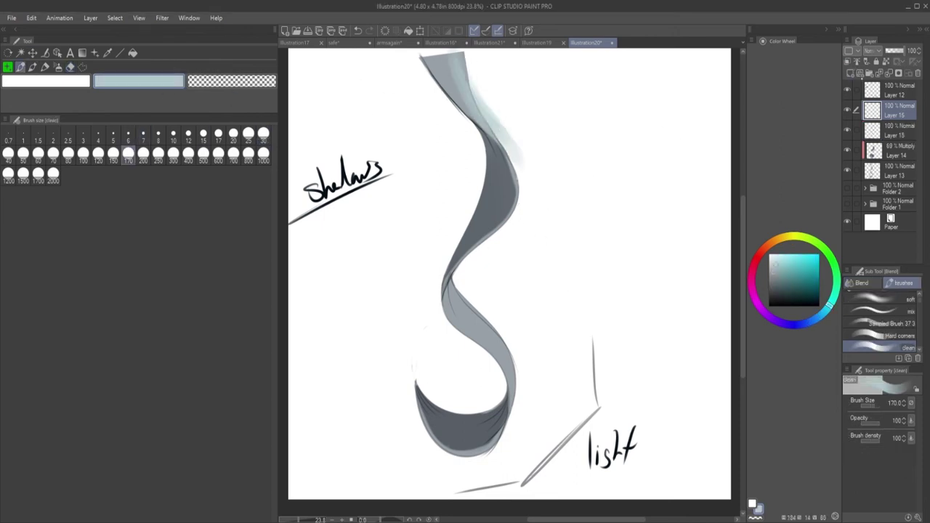
Add another new layer above Layer 15 and clip Layer 15 to the ribbon's base layer
click(894, 131)
click(851, 74)
click(893, 151)
click(848, 61)
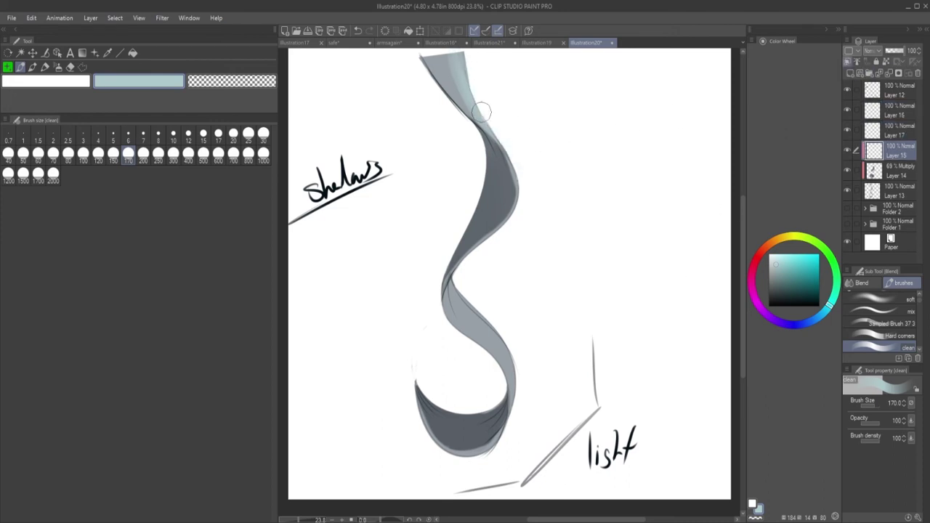
Paint pale blue-green light over the ribbon's top section and the section below the middle twist on Layer 15
drag(494, 103, 512, 183)
key(ctrl+z)
mouse_move(462, 55)
mouse_down()
mouse_move(467, 102)
mouse_move(500, 147)
mouse_up()
mouse_move(464, 298)
mouse_down()
mouse_move(484, 309)
mouse_move(521, 414)
mouse_move(512, 434)
mouse_up()
drag(470, 320, 463, 269)
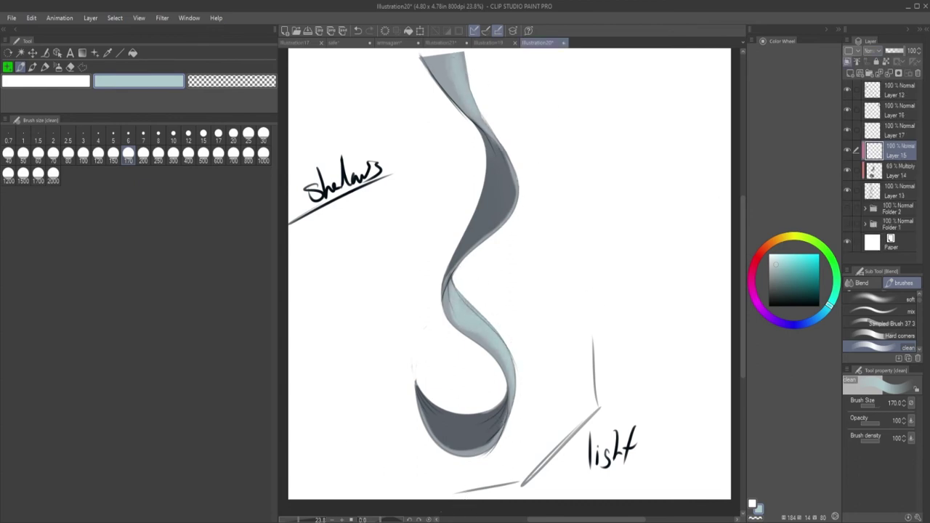
Set Layer 15 to Overlay at 62% opacity and add more pale light on the ribbon's top, lower section and bottom rim
click(514, 43)
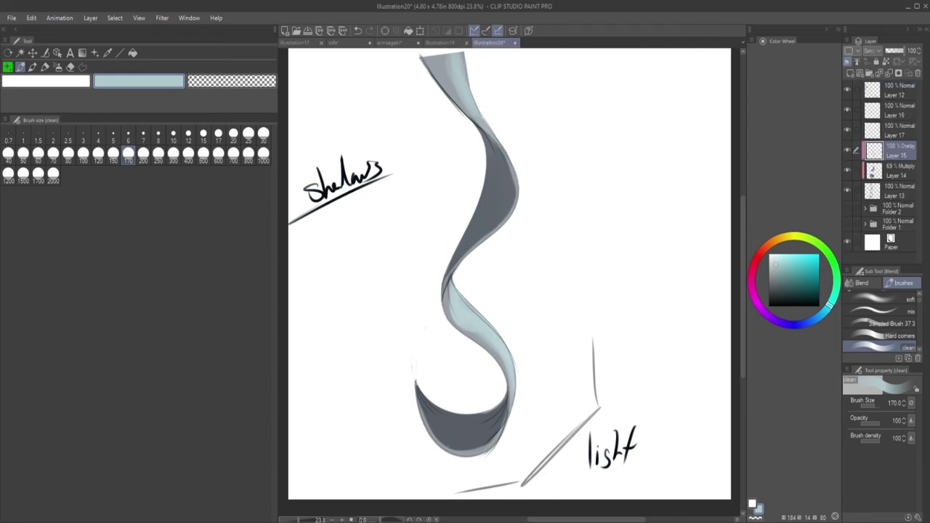
drag(455, 72, 479, 120)
drag(471, 317, 504, 379)
drag(510, 438, 441, 463)
click(898, 51)
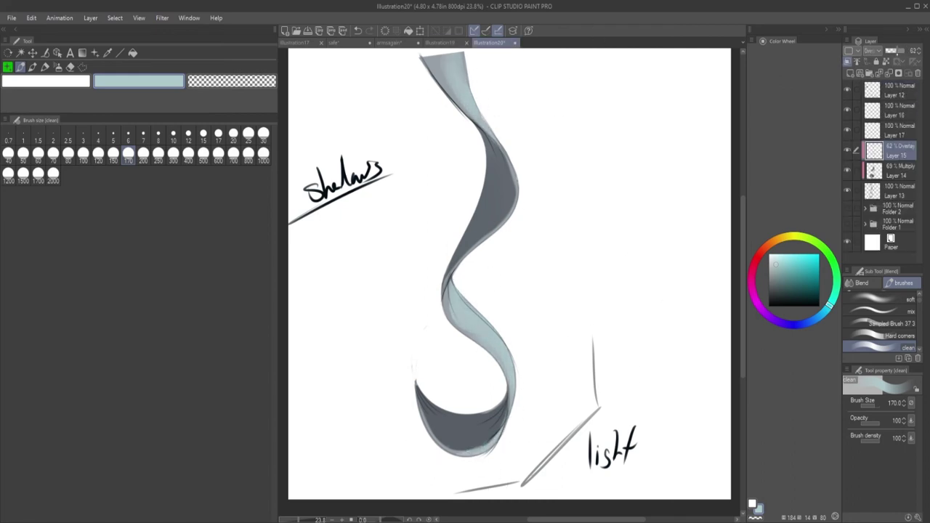
Refine the ribbon's light areas with the Soft airbrush at size 150 and the Soft 2 eraser at size 30
click(59, 67)
click(249, 135)
click(113, 155)
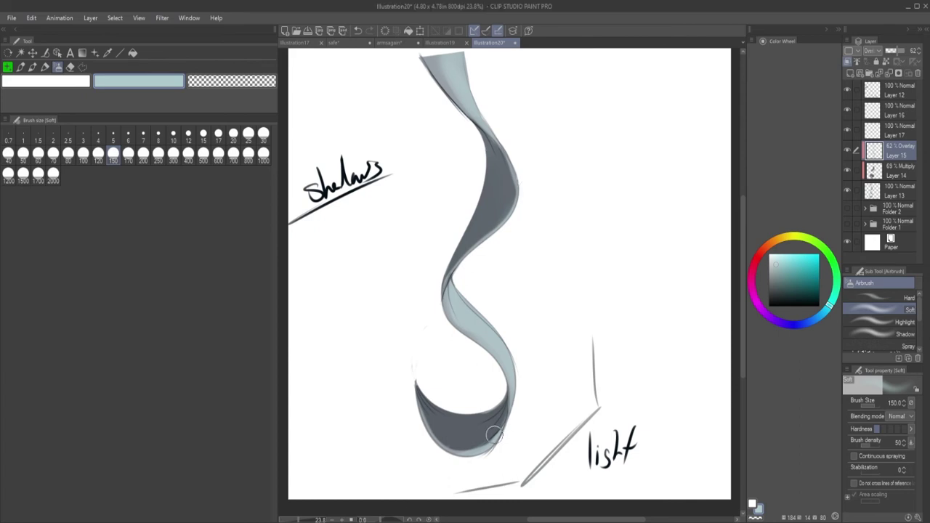
key(e)
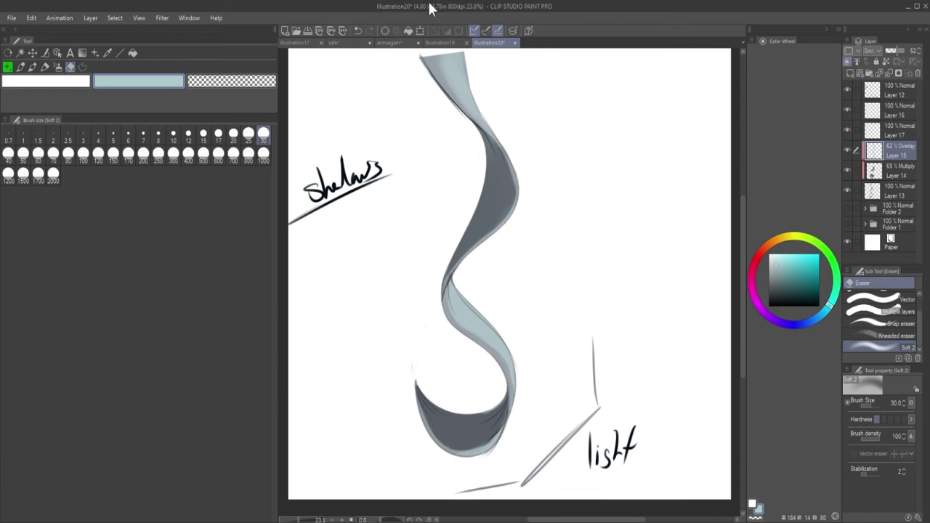
alt+click(446, 68)
key(b)
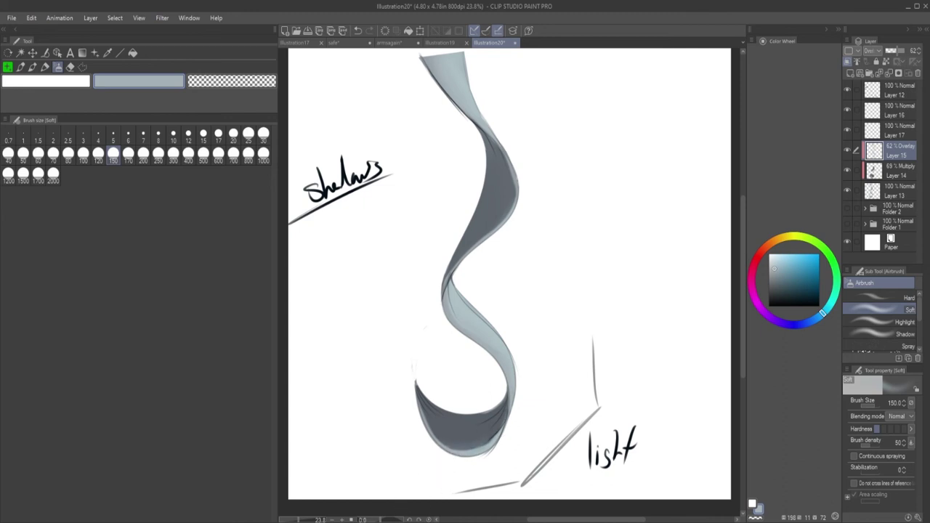
Draw black Marker pen arrows on Layer 13 from the "shadows" label to the dark upper bend and the bottom fold
alt+click(344, 171)
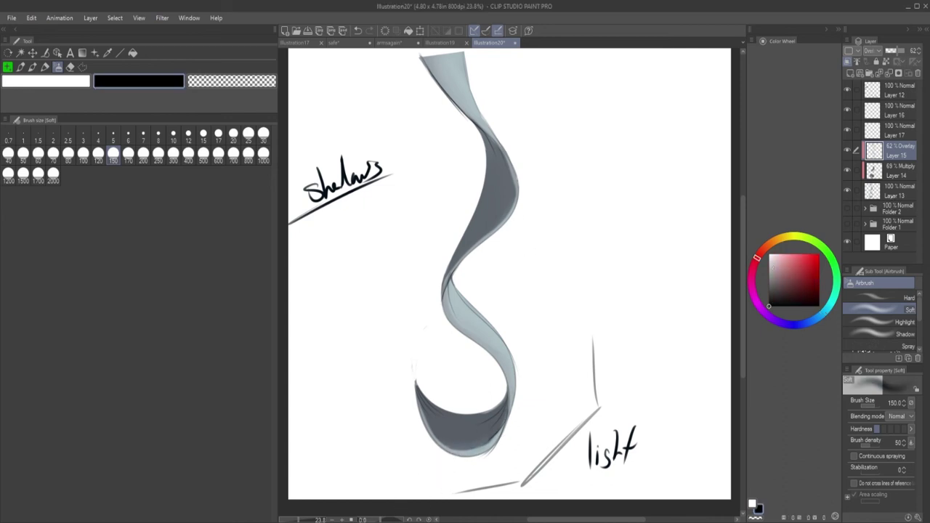
click(895, 191)
click(204, 135)
drag(295, 241, 468, 195)
click(358, 31)
click(357, 30)
click(45, 67)
drag(303, 232, 462, 197)
drag(443, 172, 411, 199)
drag(344, 197, 451, 399)
drag(439, 387, 462, 388)
Draw curved arrows from the light-source side to the ribbon's lower section, top section and upper bend's rim
mouse_move(581, 413)
mouse_down()
mouse_move(512, 333)
mouse_move(488, 81)
mouse_move(525, 79)
mouse_up()
drag(554, 299, 516, 169)
drag(515, 174, 530, 183)
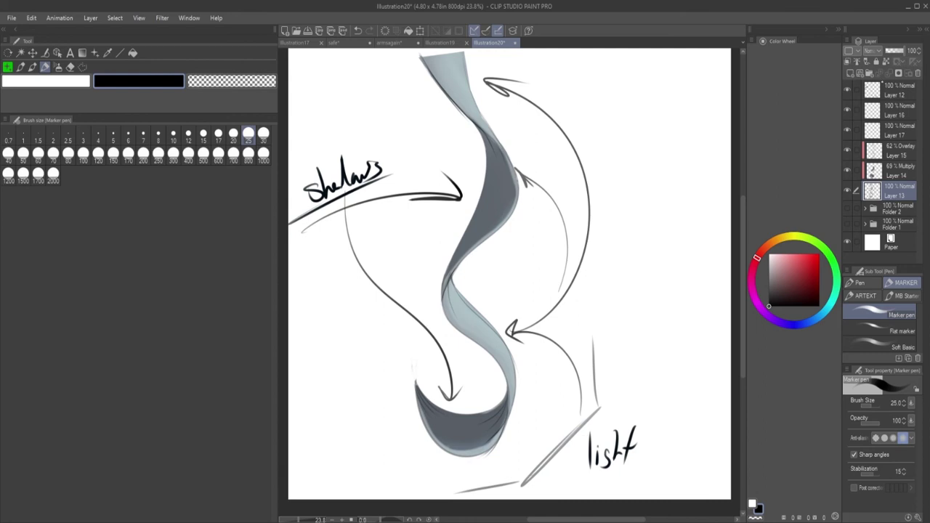
Gather all the ribbon layers, Layer 12 through Layer 13, into a new hidden folder with a blank layer above it
click(869, 74)
click(892, 207)
click(893, 189)
click(892, 207)
drag(889, 191, 885, 219)
click(885, 192)
click(885, 209)
click(847, 62)
click(886, 191)
shift+click(891, 91)
drag(885, 192, 880, 216)
Handwrite "Thank you" in black across the upper part of the blank layer with the Marker pen at size 20
drag(348, 149, 393, 131)
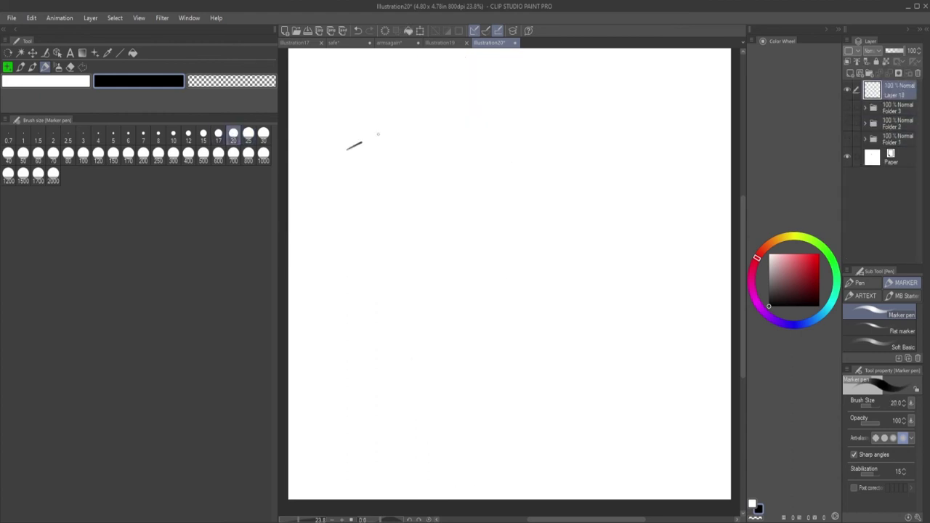
drag(371, 140, 375, 211)
mouse_move(383, 137)
mouse_down()
mouse_move(407, 198)
mouse_move(433, 182)
mouse_up()
mouse_move(431, 135)
mouse_down()
mouse_move(452, 175)
mouse_move(478, 190)
mouse_up()
drag(487, 139, 481, 220)
drag(500, 145, 528, 180)
Handwrite "for watching" below "Thank you" and underline it with a long diagonal stroke
mouse_move(399, 275)
mouse_down()
mouse_move(416, 273)
mouse_move(404, 305)
mouse_up()
mouse_move(428, 276)
mouse_down()
mouse_move(424, 288)
mouse_move(445, 261)
mouse_up()
mouse_move(462, 254)
mouse_down()
mouse_move(478, 279)
mouse_move(498, 250)
mouse_up()
drag(509, 254, 504, 263)
drag(510, 223, 512, 265)
mouse_move(519, 222)
mouse_down()
mouse_move(527, 254)
mouse_move(492, 263)
mouse_move(490, 247)
mouse_up()
key(ctrl+z)
key(ctrl+z)
key(ctrl+z)
key(ctrl+z)
drag(499, 250, 511, 256)
mouse_move(517, 218)
mouse_down()
mouse_move(515, 254)
mouse_move(526, 244)
mouse_up()
mouse_move(541, 223)
mouse_down()
mouse_move(554, 239)
mouse_move(523, 272)
mouse_up()
drag(400, 327, 625, 209)
drag(537, 233, 542, 238)
Draw a small smiley face below the diagonal underline
drag(454, 308, 460, 342)
drag(467, 304, 470, 339)
mouse_move(457, 351)
mouse_down()
mouse_move(474, 349)
mouse_move(476, 329)
mouse_up()
Handwrite the artist's signature beside the smiley and underline it twice
drag(513, 295, 504, 329)
drag(506, 316, 537, 308)
drag(549, 273, 543, 301)
drag(541, 294, 553, 290)
mouse_move(554, 301)
mouse_down()
mouse_move(547, 274)
mouse_move(570, 276)
mouse_up()
mouse_move(571, 277)
mouse_down()
mouse_move(567, 301)
mouse_move(594, 281)
mouse_move(549, 301)
mouse_up()
key(ctrl+z)
key(ctrl+z)
key(ctrl+z)
key(ctrl+z)
key(ctrl+z)
key(ctrl+z)
mouse_move(542, 294)
mouse_down()
mouse_move(558, 285)
mouse_move(596, 291)
mouse_up()
drag(503, 347, 595, 284)
drag(512, 349, 598, 292)
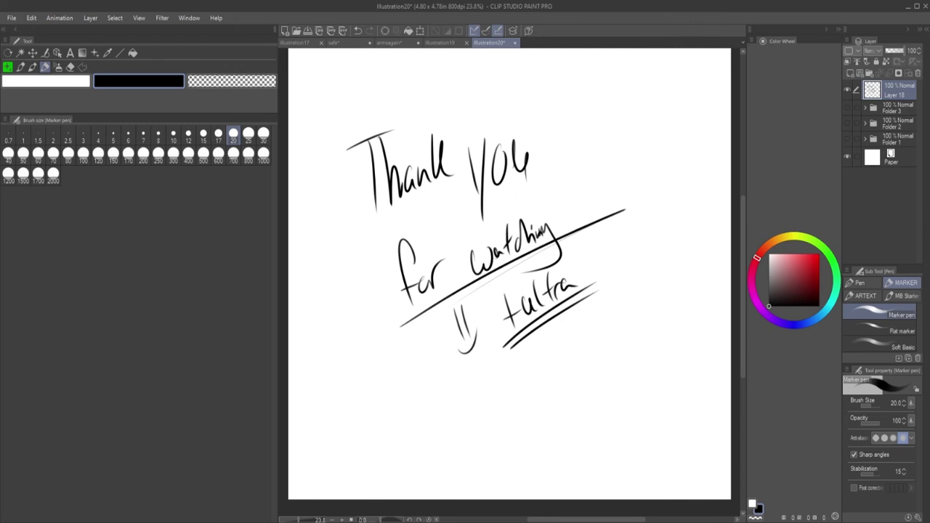
Move the whole handwritten message up and to the left with a transform
click(420, 31)
drag(585, 341, 561, 289)
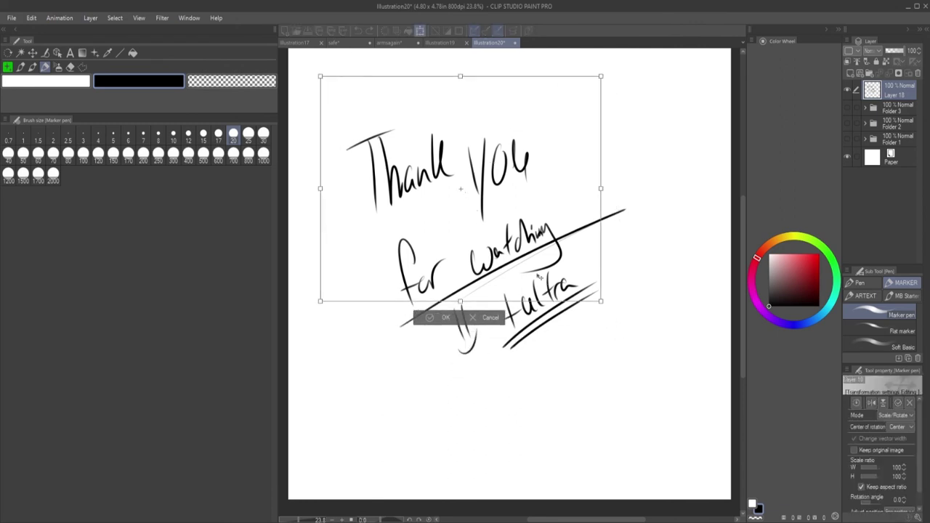
key(Return)
Handwrite "Patreon" in dark brown with a size 25 marker below the thank-you message and underline it with a long diagonal stroke
click(770, 243)
click(814, 279)
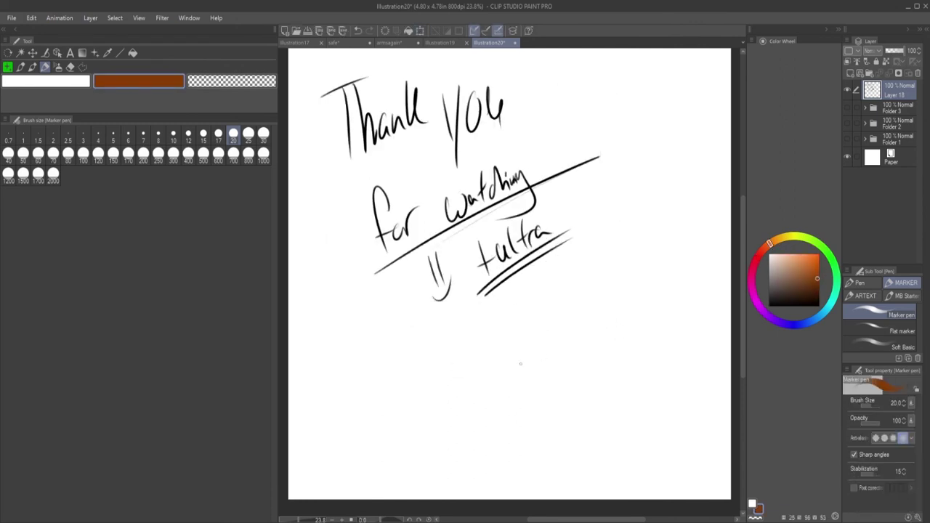
click(813, 296)
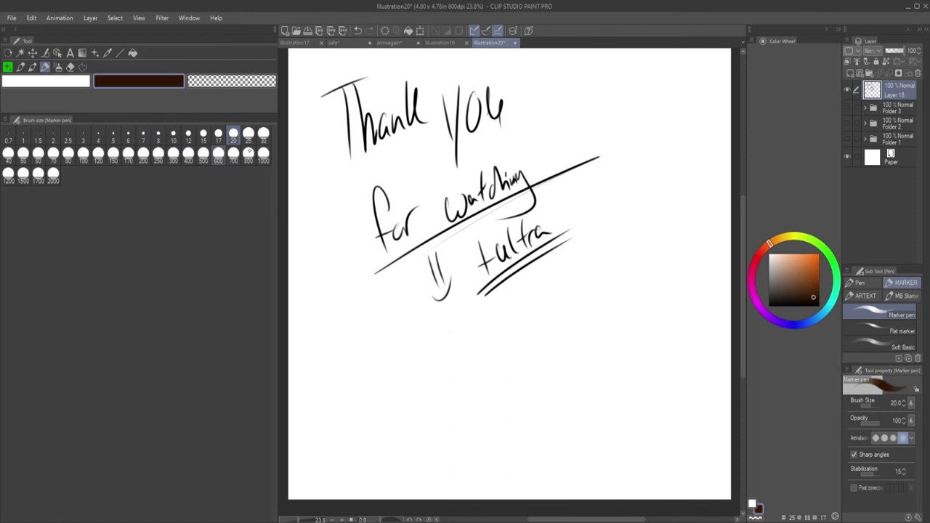
click(248, 133)
drag(436, 348, 446, 409)
mouse_move(436, 341)
mouse_down()
mouse_move(436, 377)
mouse_move(478, 382)
mouse_up()
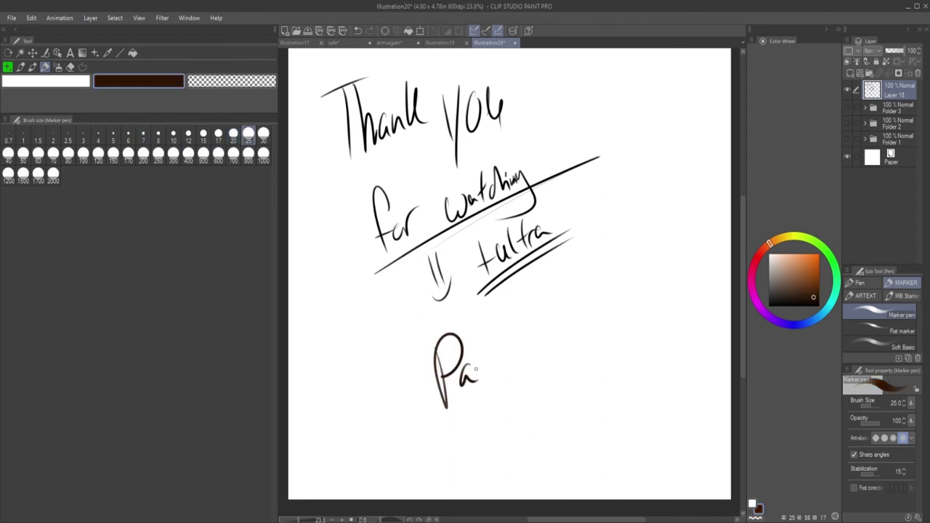
drag(486, 343, 482, 378)
mouse_move(479, 359)
mouse_down()
mouse_move(508, 354)
mouse_move(513, 366)
mouse_up()
drag(527, 352, 540, 346)
drag(420, 424, 611, 335)
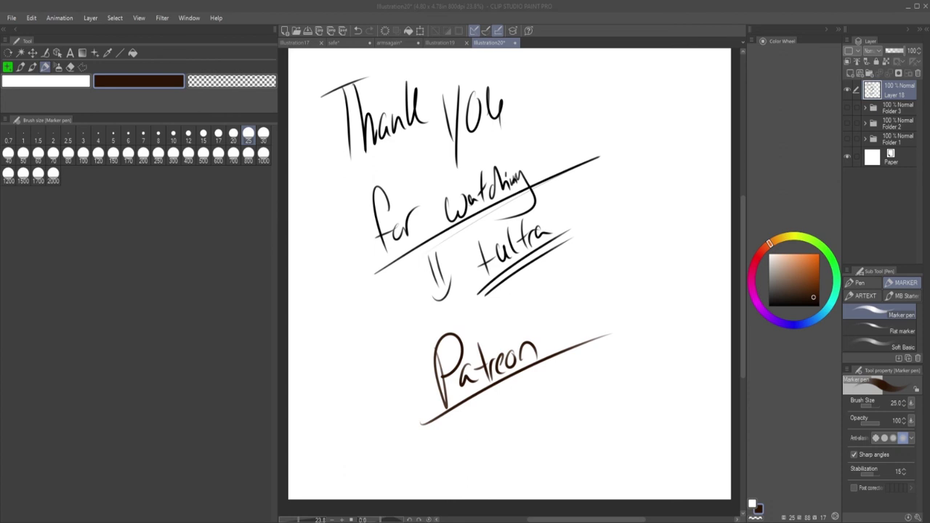
click(875, 23)
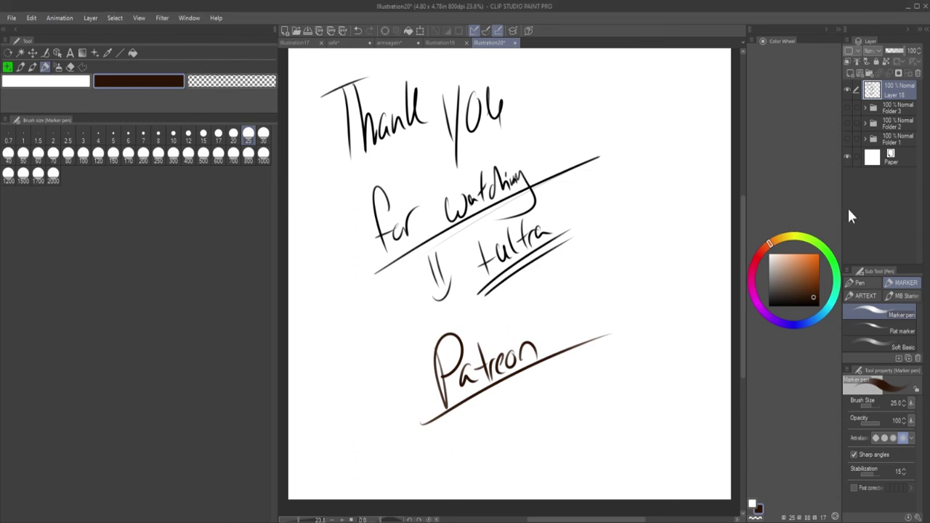
drag(466, 420, 453, 436)
mouse_move(474, 421)
mouse_down()
mouse_move(488, 421)
mouse_move(491, 443)
mouse_up()
mouse_move(489, 413)
mouse_down()
mouse_move(494, 432)
mouse_move(497, 422)
mouse_move(483, 434)
mouse_up()
key(ctrl+z)
key(ctrl+z)
key(ctrl+z)
key(ctrl+z)
Handwrite "support" below the "Patreon" underline, underline it diagonally and add a small smiley face beneath
drag(499, 418, 511, 420)
mouse_move(511, 409)
mouse_down()
mouse_move(514, 436)
mouse_move(513, 416)
mouse_up()
drag(524, 394, 539, 393)
mouse_move(540, 397)
mouse_down()
mouse_move(551, 381)
mouse_move(554, 398)
mouse_up()
drag(548, 378, 561, 369)
mouse_move(464, 454)
mouse_down()
mouse_move(561, 393)
mouse_move(537, 389)
mouse_up()
drag(522, 431, 535, 447)
drag(524, 455, 543, 440)
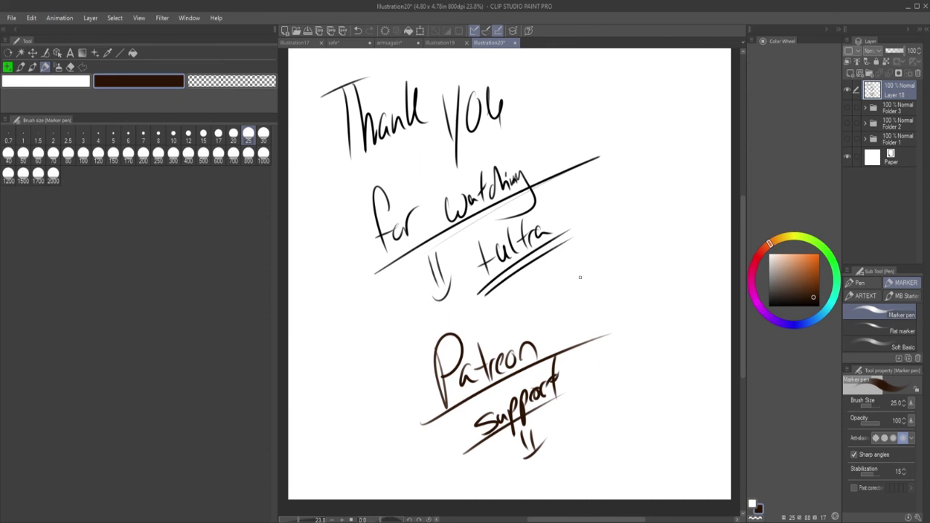
Handwrite the person's name in two slanted lines between the signature and "Patreon", and underline it
mouse_move(573, 258)
mouse_down()
mouse_move(594, 292)
mouse_move(602, 266)
mouse_up()
mouse_move(583, 275)
mouse_down()
mouse_move(598, 293)
mouse_move(612, 286)
mouse_move(604, 309)
mouse_up()
mouse_move(603, 280)
mouse_down()
mouse_move(612, 289)
mouse_move(627, 281)
mouse_up()
drag(624, 289, 637, 276)
drag(592, 317, 655, 267)
Handwrite the social media handle in dark red below the name and underline it with diagonal strokes
mouse_move(615, 333)
mouse_down()
mouse_move(611, 350)
mouse_move(626, 337)
mouse_move(626, 352)
mouse_up()
click(756, 260)
click(357, 30)
drag(630, 347, 643, 325)
drag(644, 319, 649, 316)
drag(654, 298, 653, 330)
drag(651, 320, 660, 312)
drag(666, 306, 675, 315)
mouse_move(676, 301)
mouse_down()
mouse_move(689, 295)
mouse_move(702, 313)
mouse_up()
mouse_move(702, 313)
mouse_down()
mouse_move(594, 382)
mouse_move(717, 312)
mouse_up()
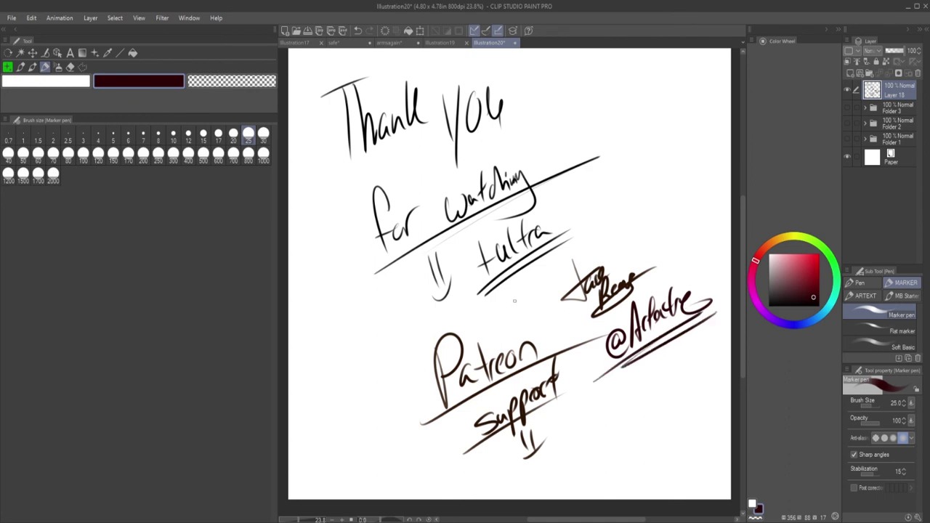
Scale all the handwriting down to 84% towards its upper-left corner with a proportional transform
key(ctrl+t)
drag(720, 461, 580, 407)
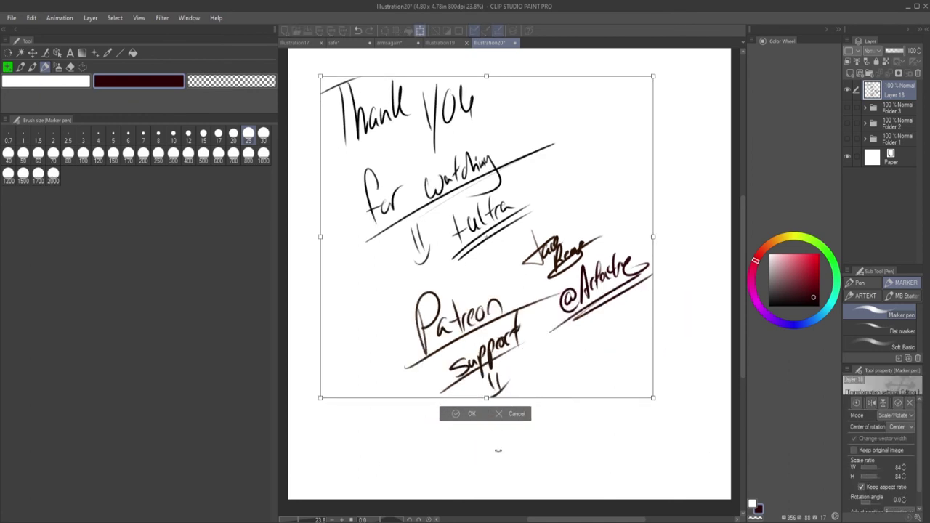
click(468, 413)
Handwrite "Links in the Description" rising diagonally across the lower canvas and underline it with one long stroke
mouse_move(473, 417)
mouse_down()
mouse_move(479, 463)
mouse_move(490, 445)
mouse_move(532, 430)
mouse_move(550, 441)
mouse_up()
click(556, 414)
mouse_move(550, 439)
mouse_down()
mouse_move(564, 431)
mouse_move(573, 391)
mouse_up()
mouse_move(576, 390)
mouse_down()
mouse_move(578, 420)
mouse_move(608, 404)
mouse_up()
mouse_move(599, 372)
mouse_down()
mouse_move(619, 399)
mouse_move(642, 389)
mouse_up()
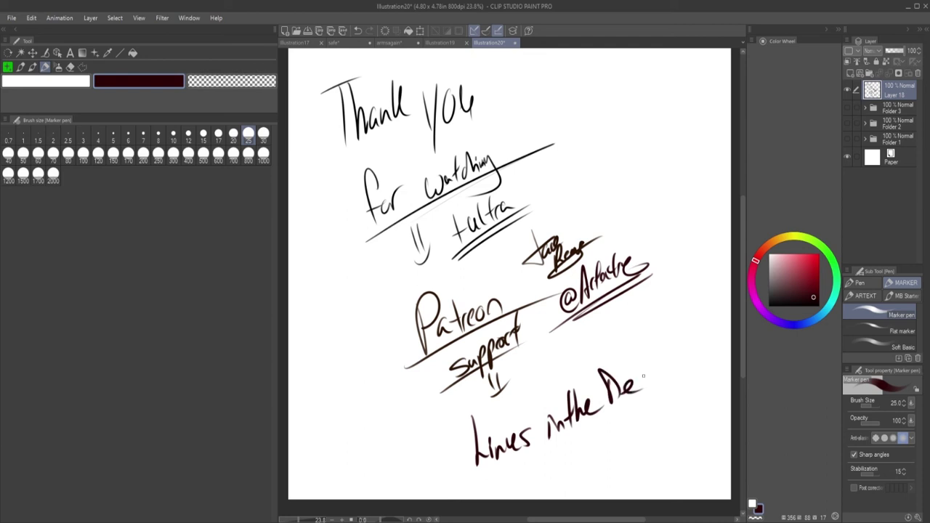
mouse_move(645, 374)
mouse_down()
mouse_move(637, 385)
mouse_move(654, 383)
mouse_up()
mouse_move(661, 382)
mouse_down()
mouse_move(672, 369)
mouse_move(670, 397)
mouse_up()
mouse_move(668, 372)
mouse_down()
mouse_move(679, 359)
mouse_move(686, 378)
mouse_up()
drag(686, 370, 719, 362)
drag(470, 476, 731, 376)
Draw three downward-pointing arrows beneath the underlined "Links in the Description" text
drag(623, 407, 614, 468)
drag(598, 447, 616, 465)
drag(557, 452, 558, 485)
drag(571, 461, 559, 486)
drag(671, 401, 666, 464)
drag(684, 426, 669, 465)
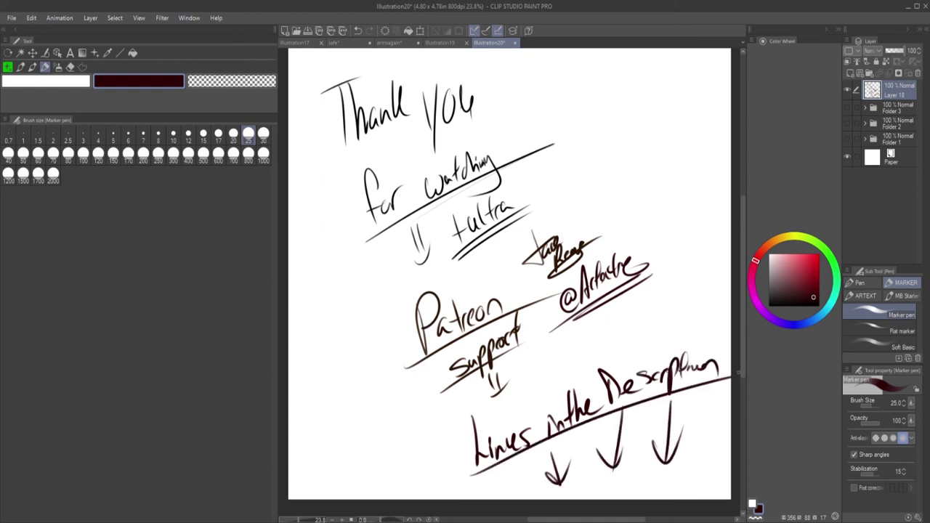